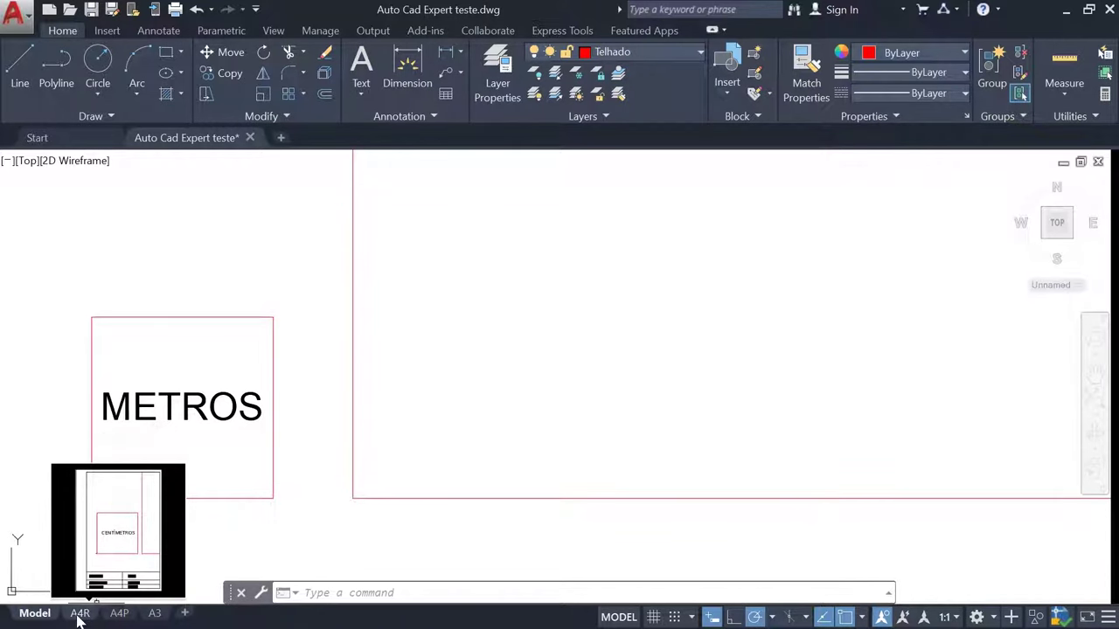
# Look through the A4R and A3 paper layouts, then return to model space
pyautogui.click(79, 613)
pyautogui.click(154, 614)
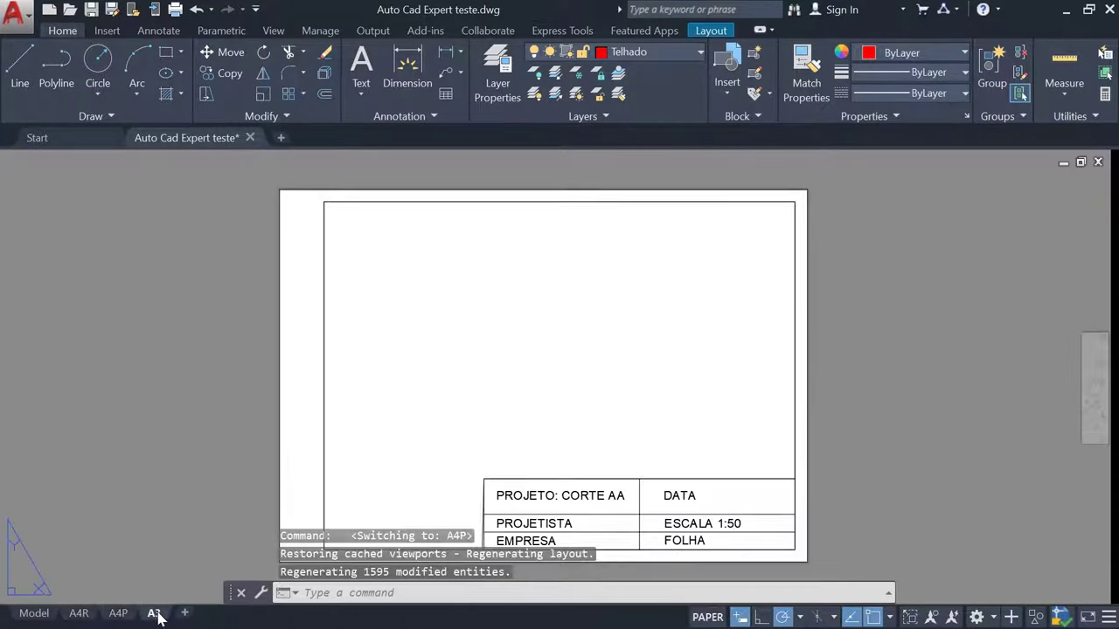
pyautogui.click(35, 613)
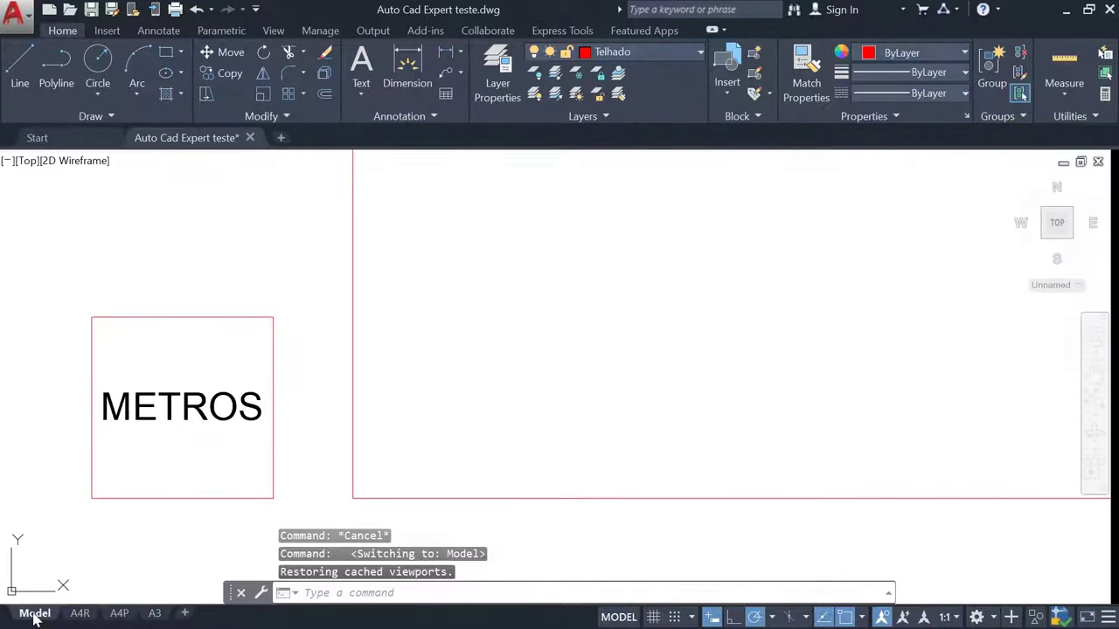
pyautogui.click(79, 614)
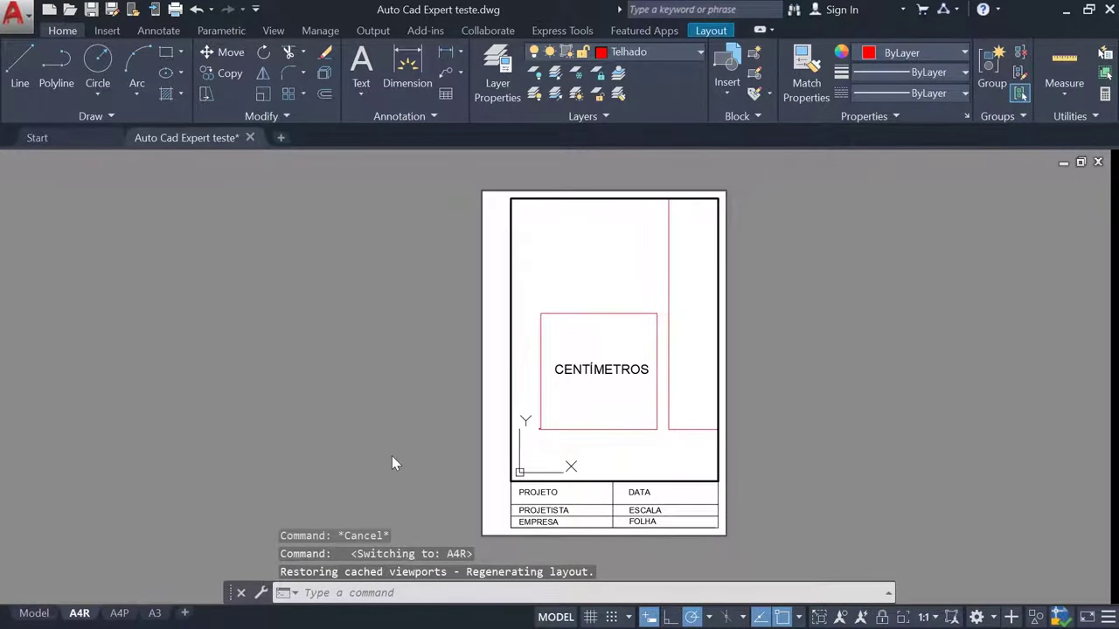
pyautogui.click(44, 614)
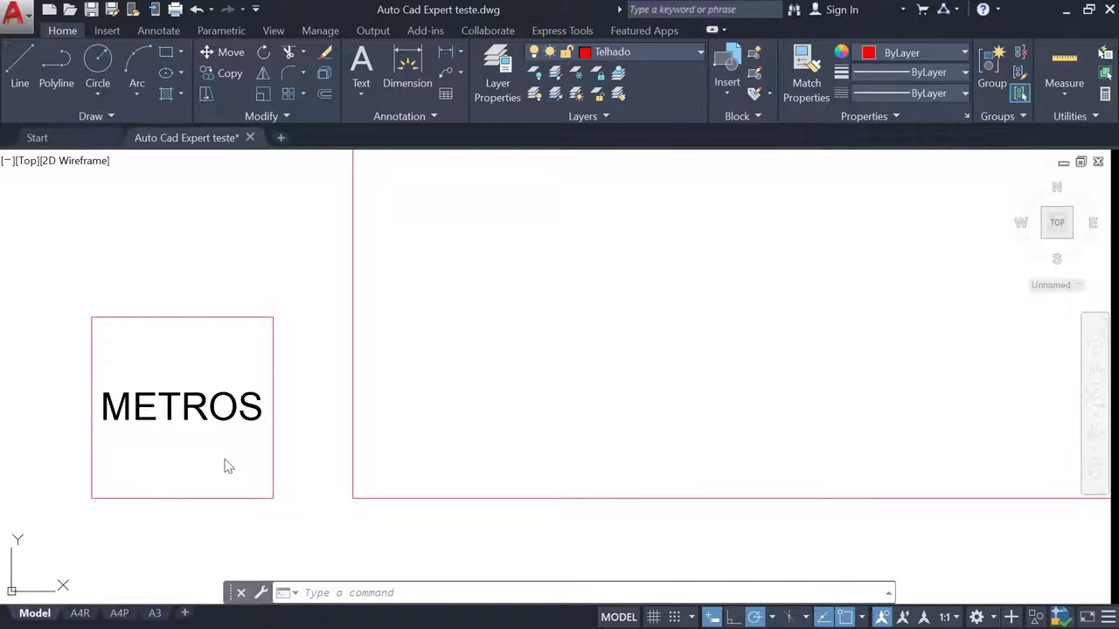
# Inspect the CENTÍMETROS and MILÍMETROS rectangles, then open the drawing scale list editor
pyautogui.scroll(-5, 223, 391)
pyautogui.scroll(-3, 347, 378)
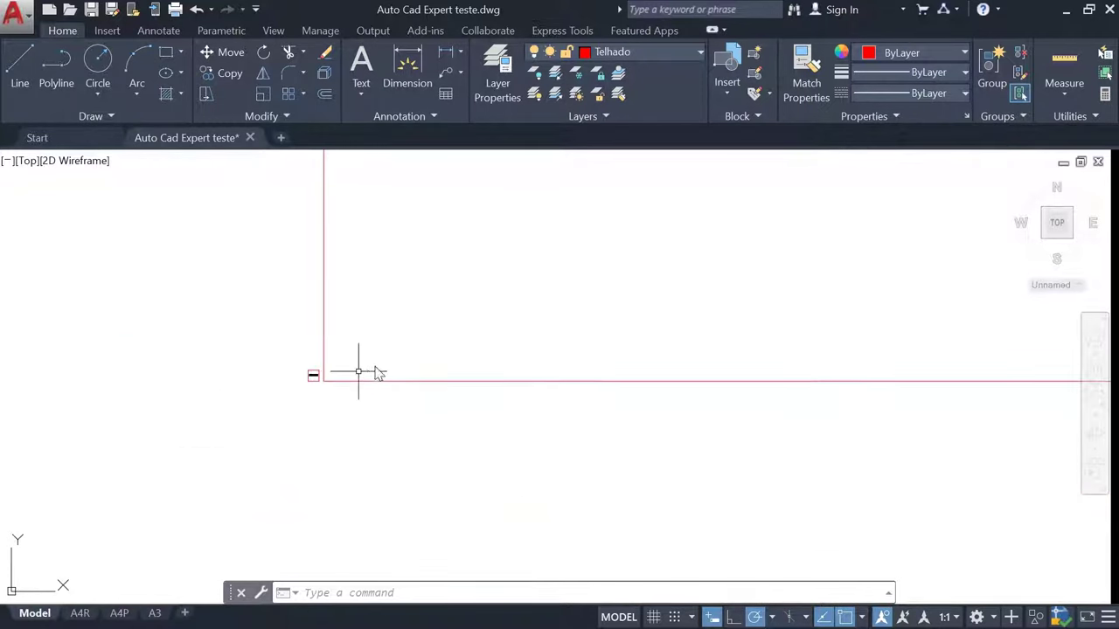
pyautogui.scroll(-3, 429, 342)
pyautogui.scroll(-2, 429, 332)
pyautogui.moveTo(429, 332); pyautogui.dragTo(441, 407, button='middle')
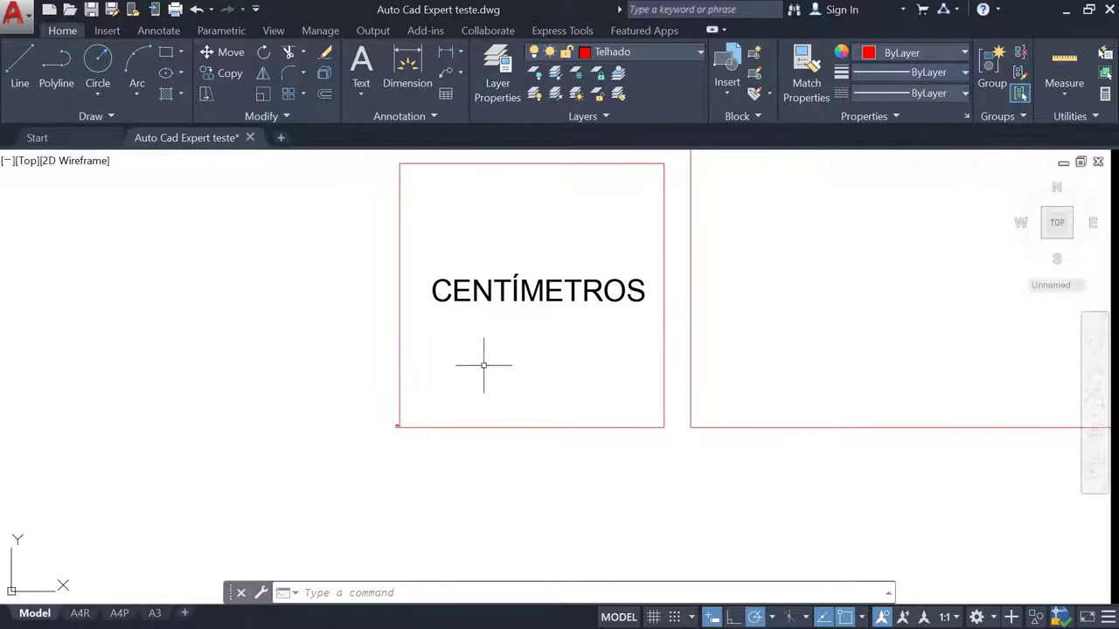
pyautogui.scroll(-3, 475, 387)
pyautogui.scroll(5, 572, 349)
pyautogui.moveTo(571, 349)
pyautogui.mouseDown(button='middle')
pyautogui.moveTo(615, 379)
pyautogui.moveTo(611, 401)
pyautogui.mouseUp(button='middle')
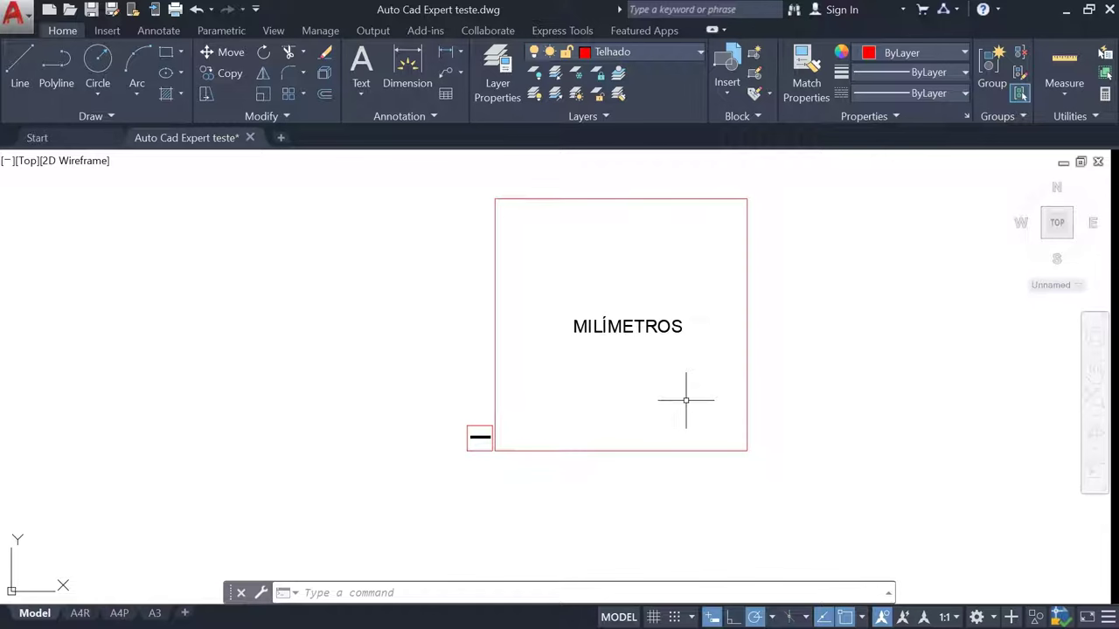
pyautogui.scroll(2, 470, 455)
pyautogui.scroll(2, 450, 429)
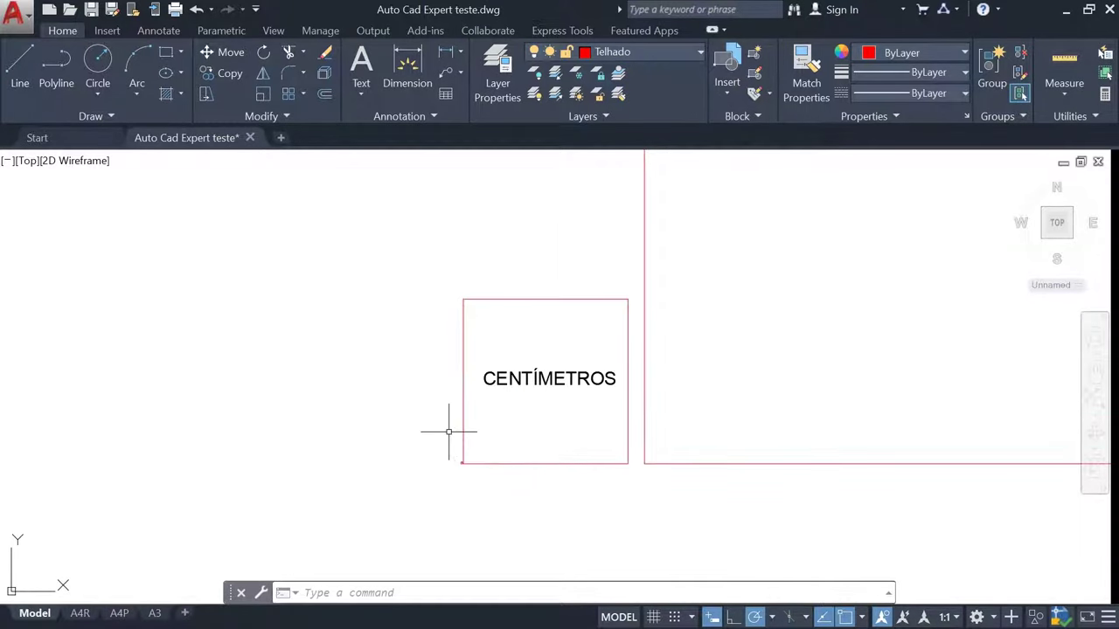
pyautogui.scroll(3, 451, 474)
pyautogui.scroll(-5, 387, 400)
pyautogui.scroll(-2, 382, 391)
pyautogui.scroll(3, 442, 436)
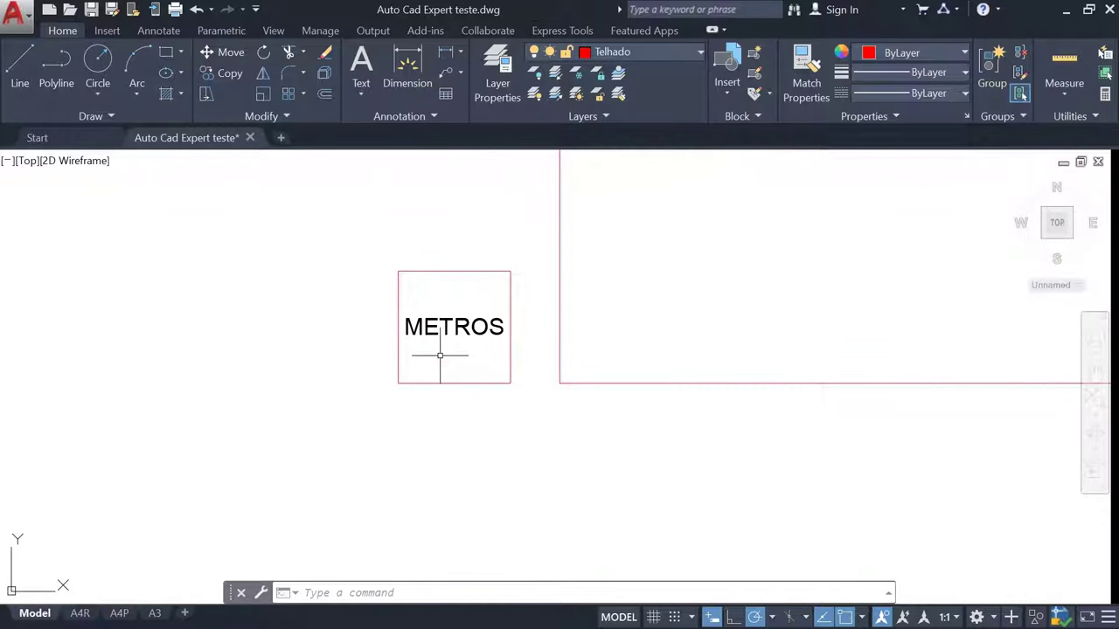
pyautogui.scroll(4, 439, 356)
pyautogui.scroll(-2, 449, 362)
pyautogui.scroll(-1, 487, 379)
pyautogui.moveTo(777, 321); pyautogui.dragTo(599, 467, button='middle')
pyautogui.scroll(-2, 608, 454)
pyautogui.scroll(-4, 621, 450)
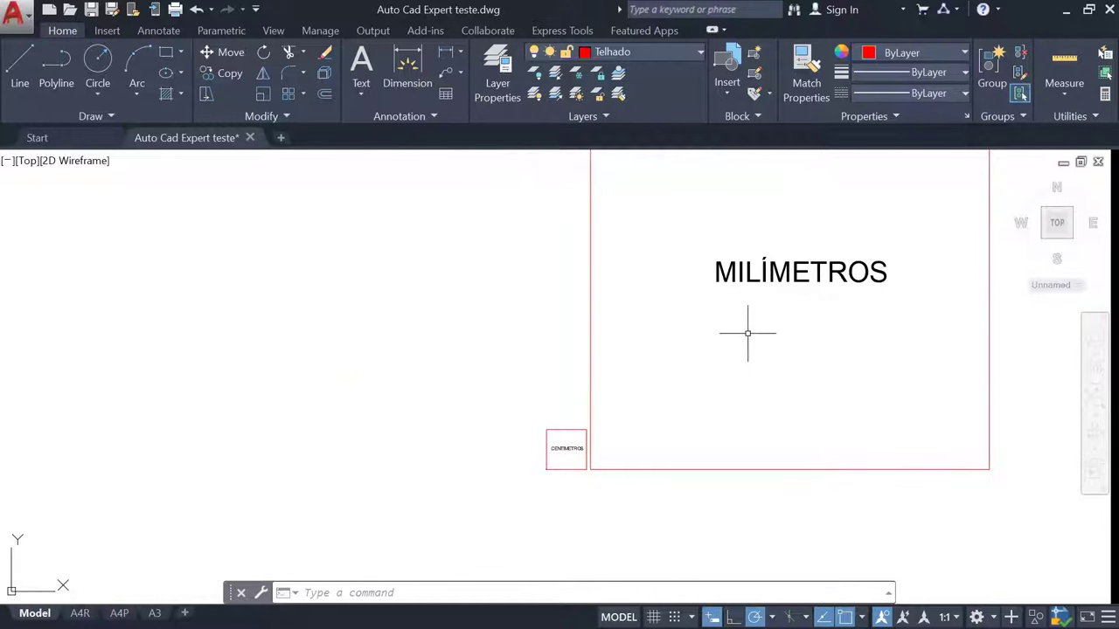
pyautogui.scroll(4, 518, 475)
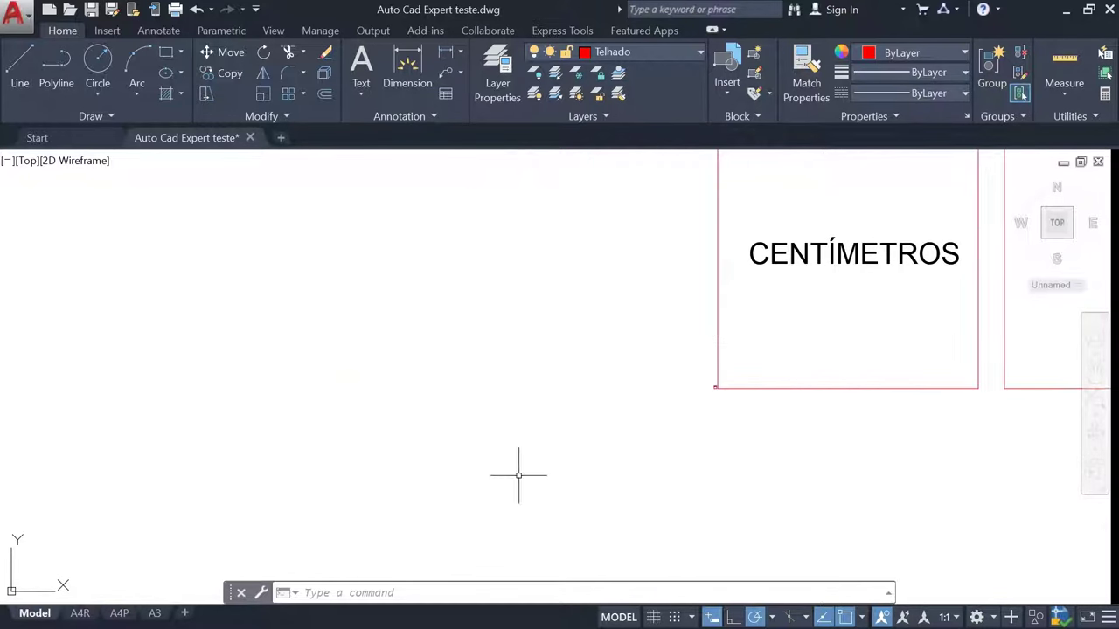
pyautogui.scroll(2, 760, 341)
pyautogui.moveTo(715, 369); pyautogui.dragTo(577, 370, button='middle')
pyautogui.scroll(2, 603, 402)
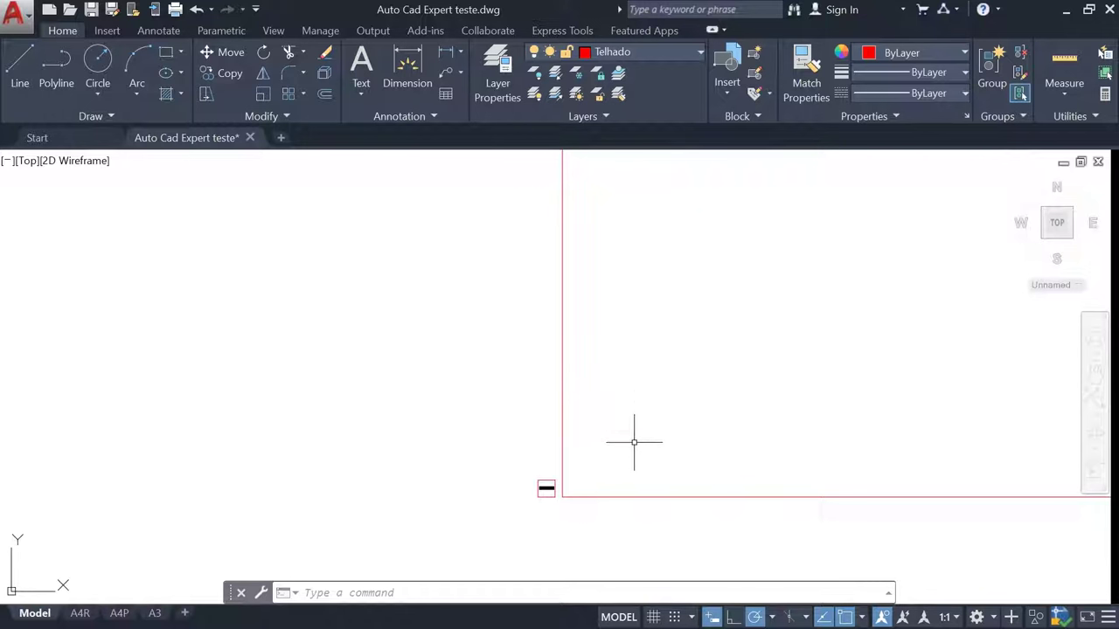
pyautogui.scroll(3, 572, 498)
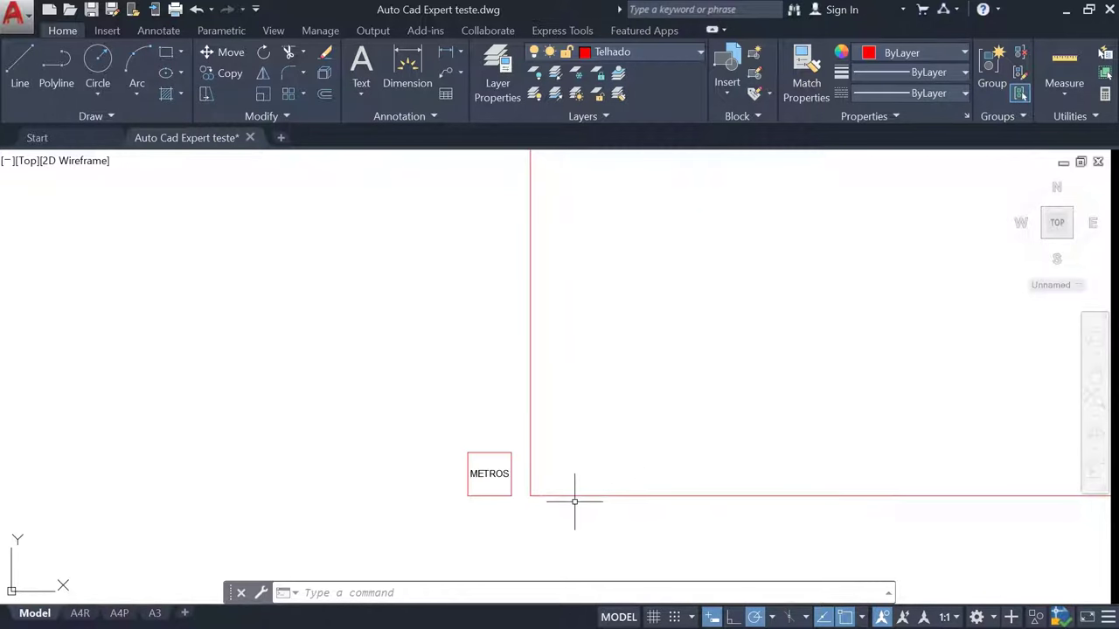
pyautogui.click(956, 619)
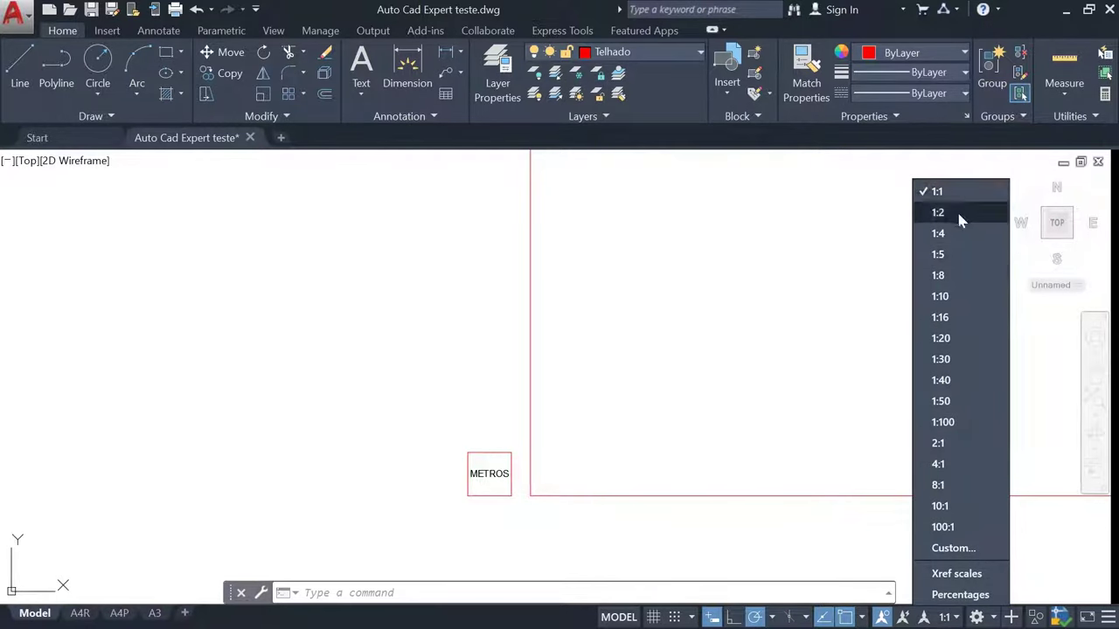
pyautogui.click(959, 552)
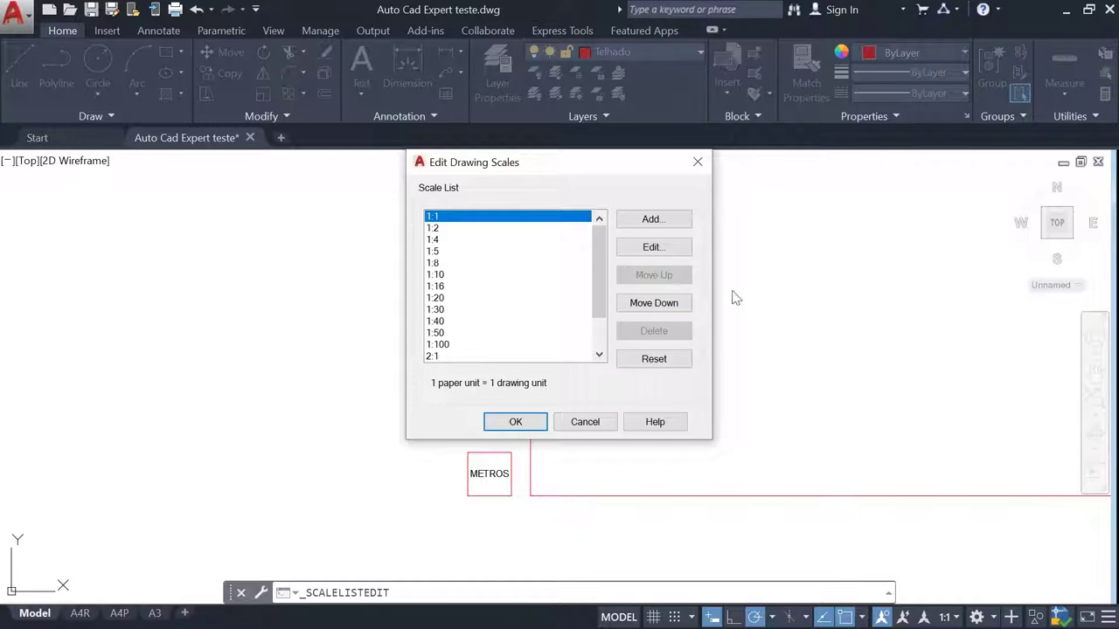
# Add a new scale and name it 1:100m
pyautogui.click(629, 221)
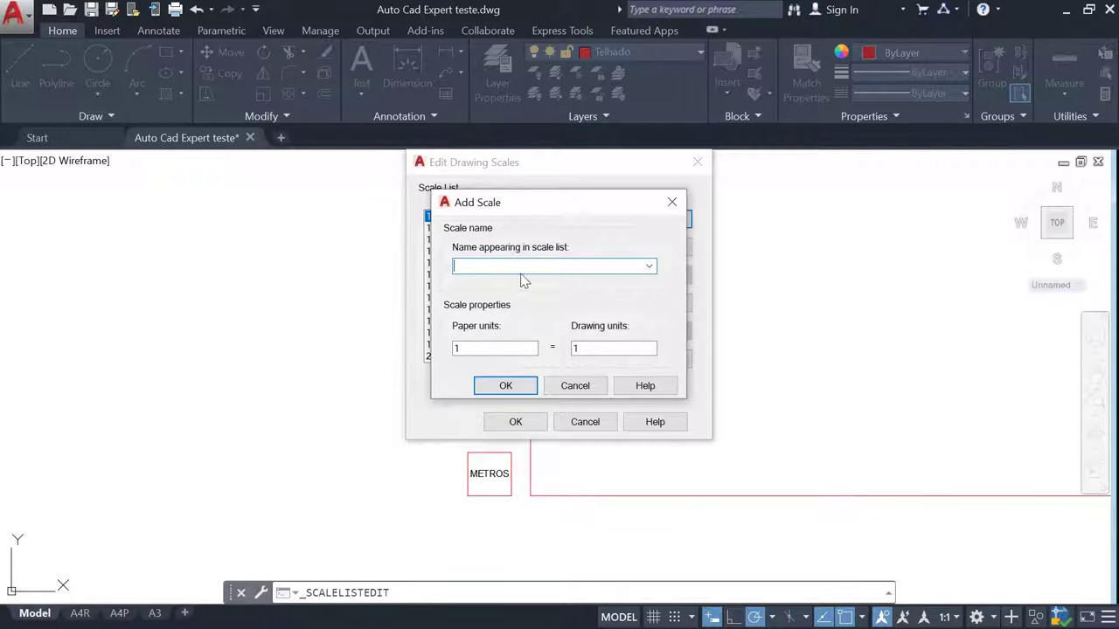
pyautogui.write('1')
pyautogui.write(':100M')
pyautogui.press('BackSpace')
pyautogui.write('m')
pyautogui.hotkey('ctrl', 'a')
pyautogui.write('100;')
pyautogui.write('1')
pyautogui.press('BackSpace')
pyautogui.press('BackSpace')
pyautogui.press('BackSpace')
pyautogui.press('BackSpace')
pyautogui.press('BackSpace')
pyautogui.write('1:100m')
# Define 1:100m as 1000 paper units to 100 drawing units and confirm it
pyautogui.click(489, 348)
pyautogui.write('000')
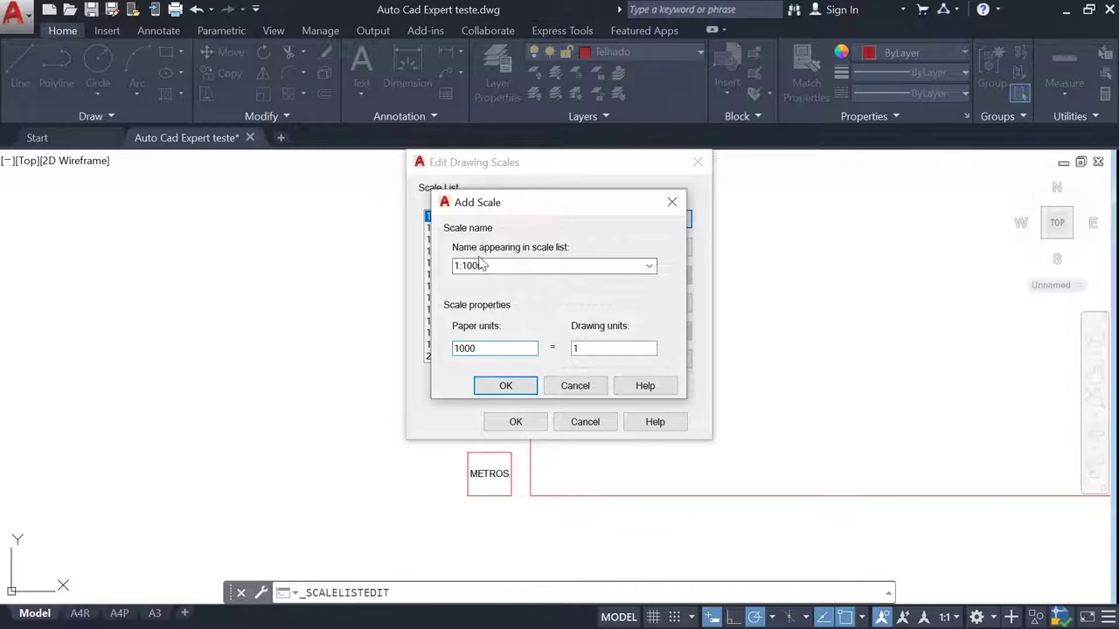
pyautogui.click(611, 347)
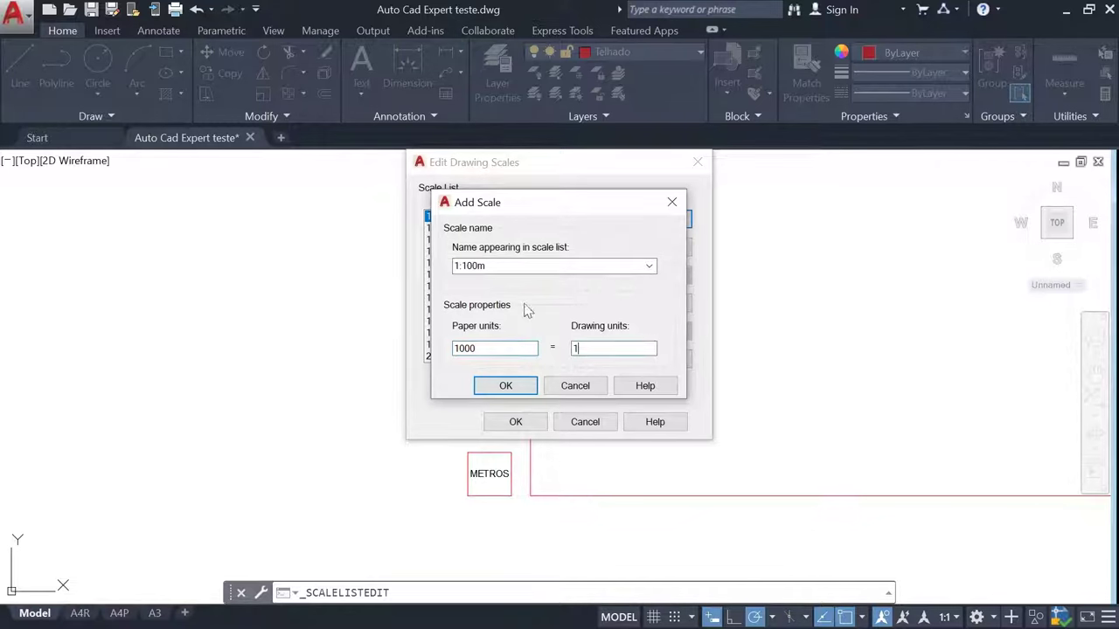
pyautogui.write('00')
pyautogui.click(507, 386)
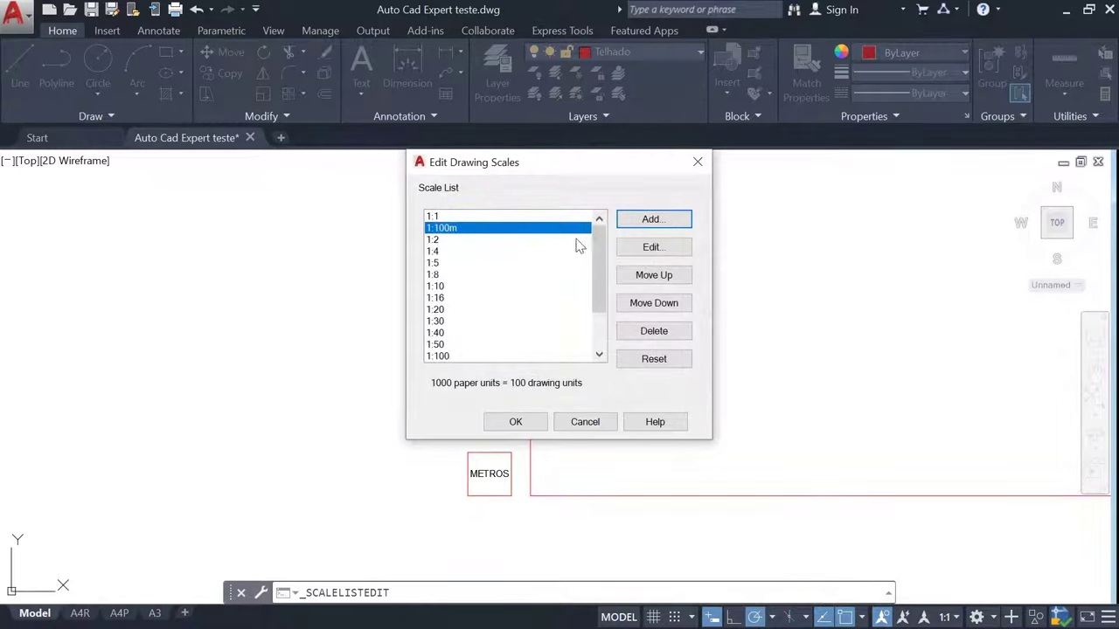
# Add a 1:50m scale with 1000 paper units
pyautogui.click(646, 224)
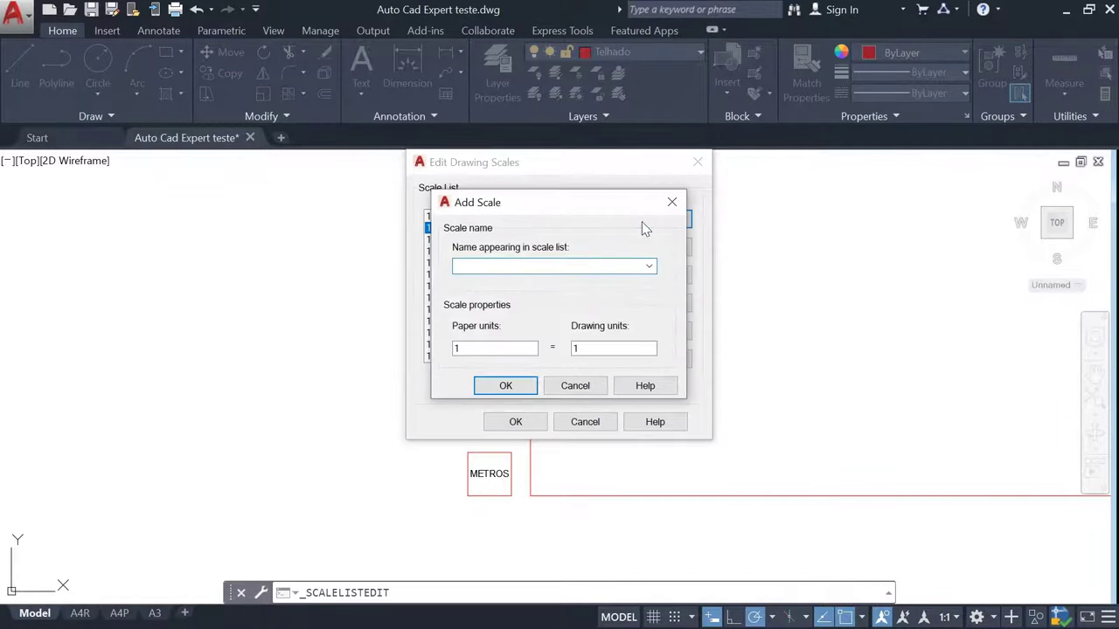
pyautogui.write('1:5')
pyautogui.write('0m')
pyautogui.press('Tab')
pyautogui.write('1000')
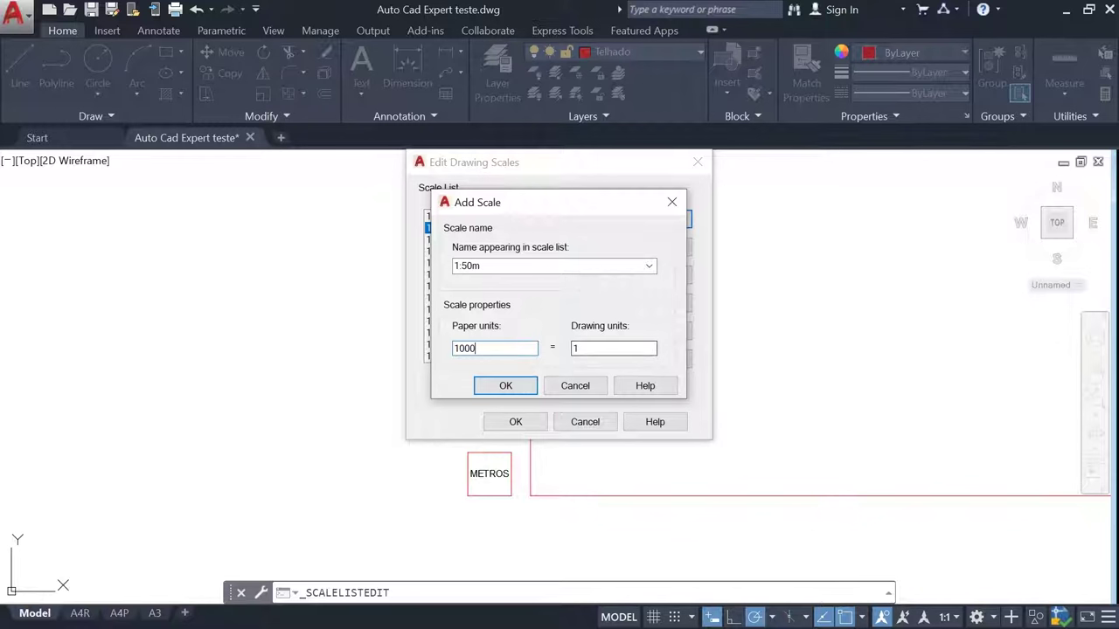
pyautogui.press('Tab')
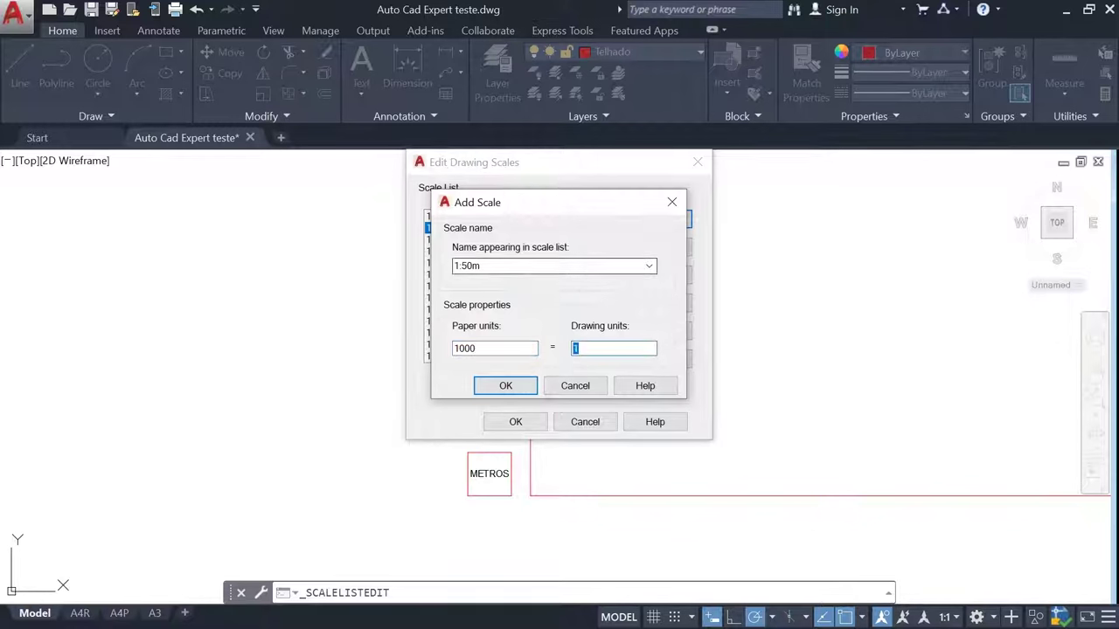
pyautogui.write('50')
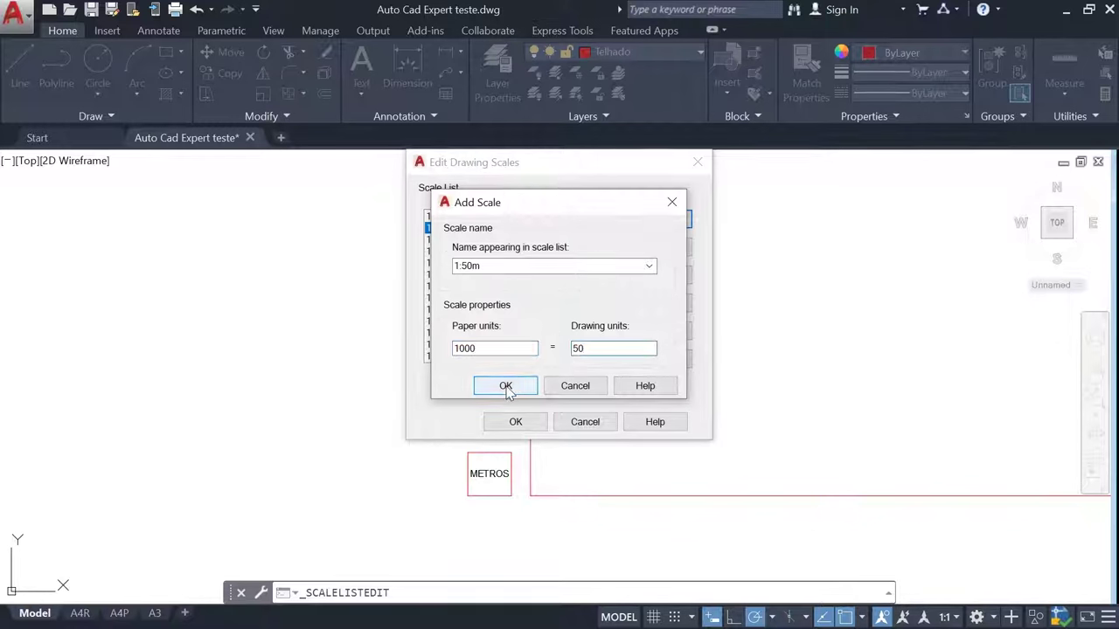
pyautogui.click(504, 386)
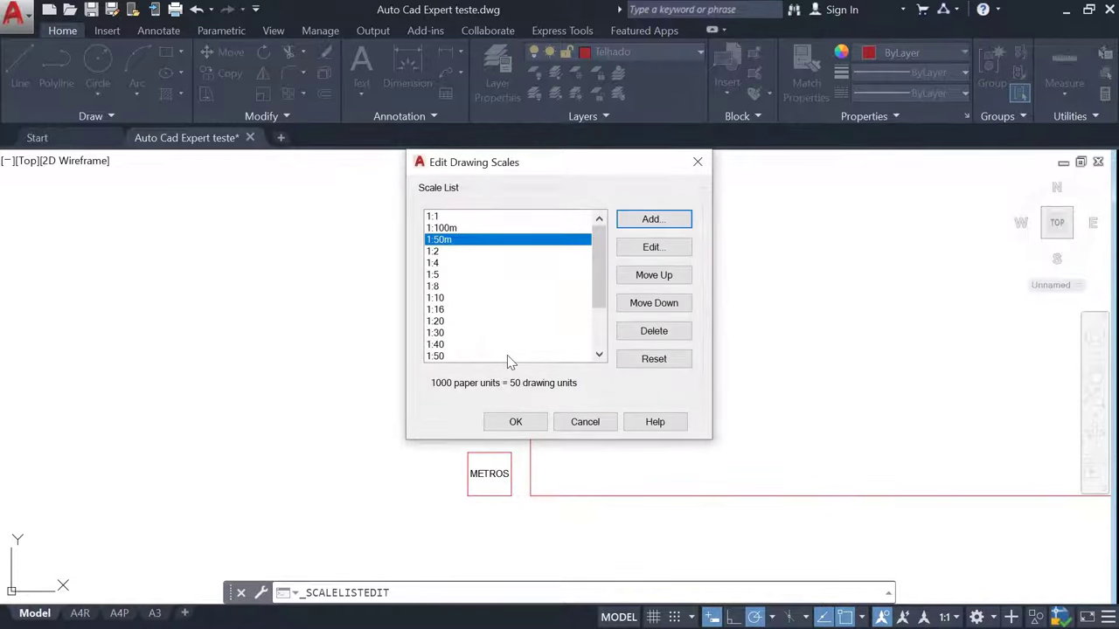
# Add a 1:20m scale defined as 1000 paper units to 20 drawing units
pyautogui.click(633, 220)
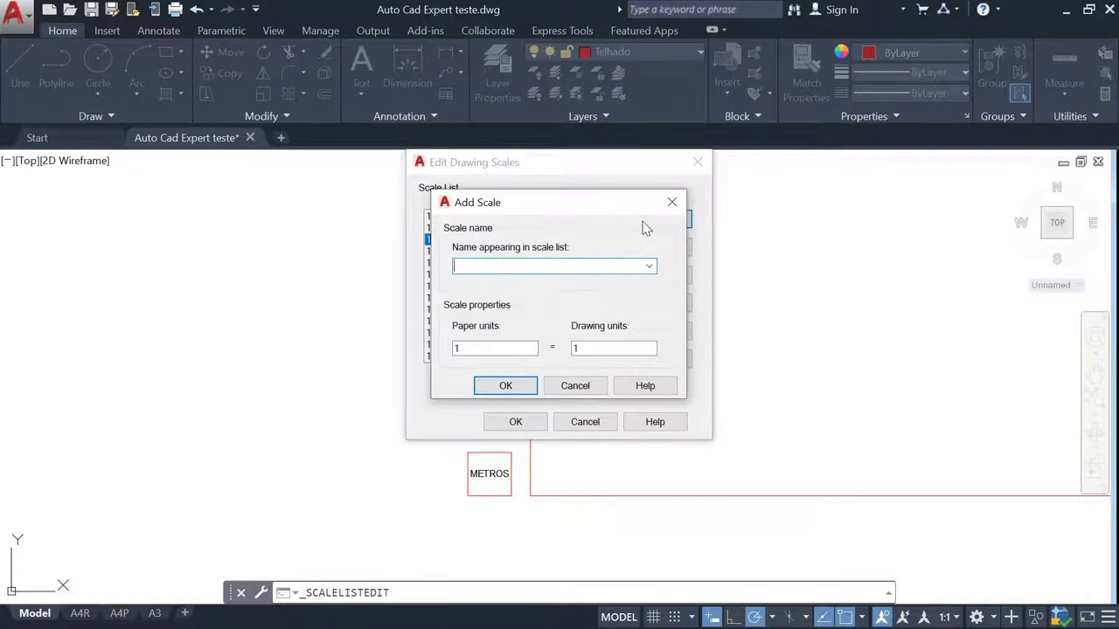
pyautogui.write('1:20m')
pyautogui.click(479, 348)
pyautogui.write('00')
pyautogui.write('0')
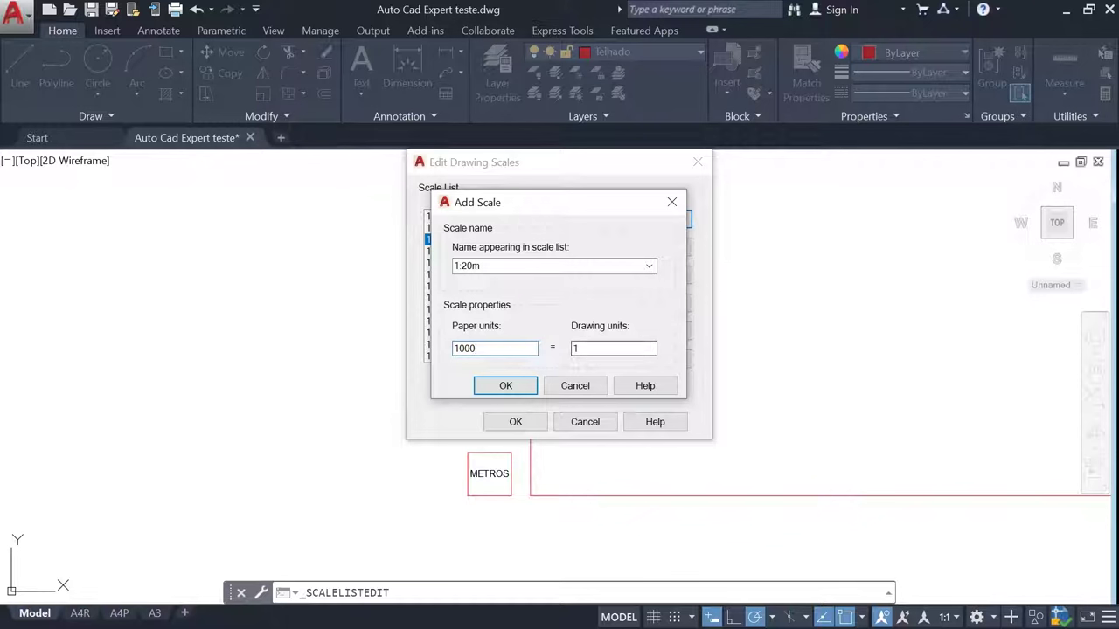
pyautogui.doubleClick(576, 349)
pyautogui.write('20')
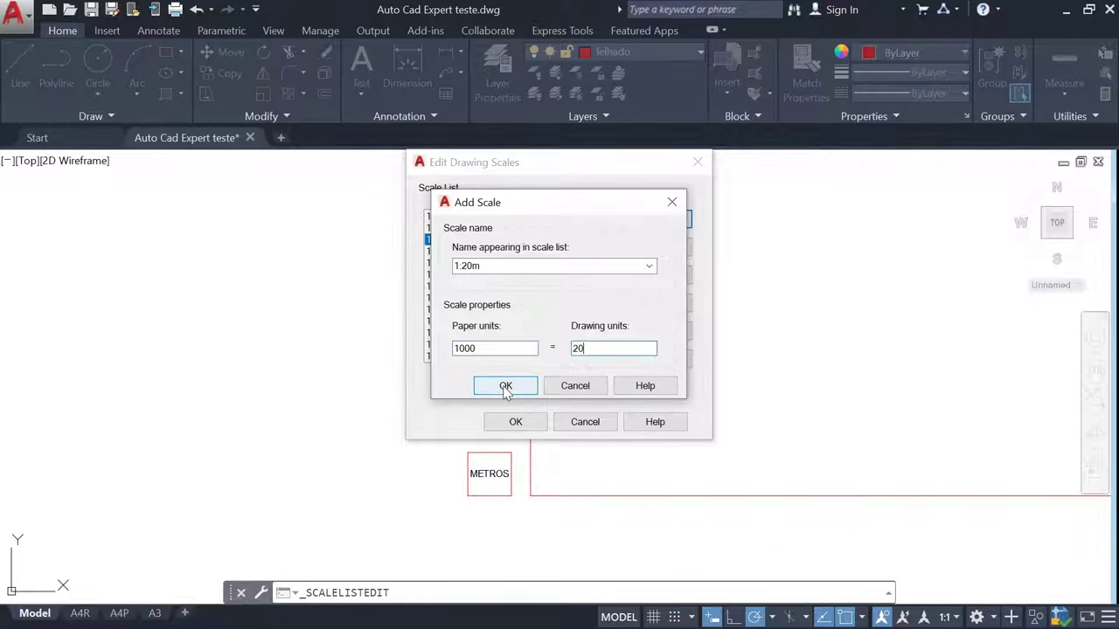
pyautogui.click(505, 387)
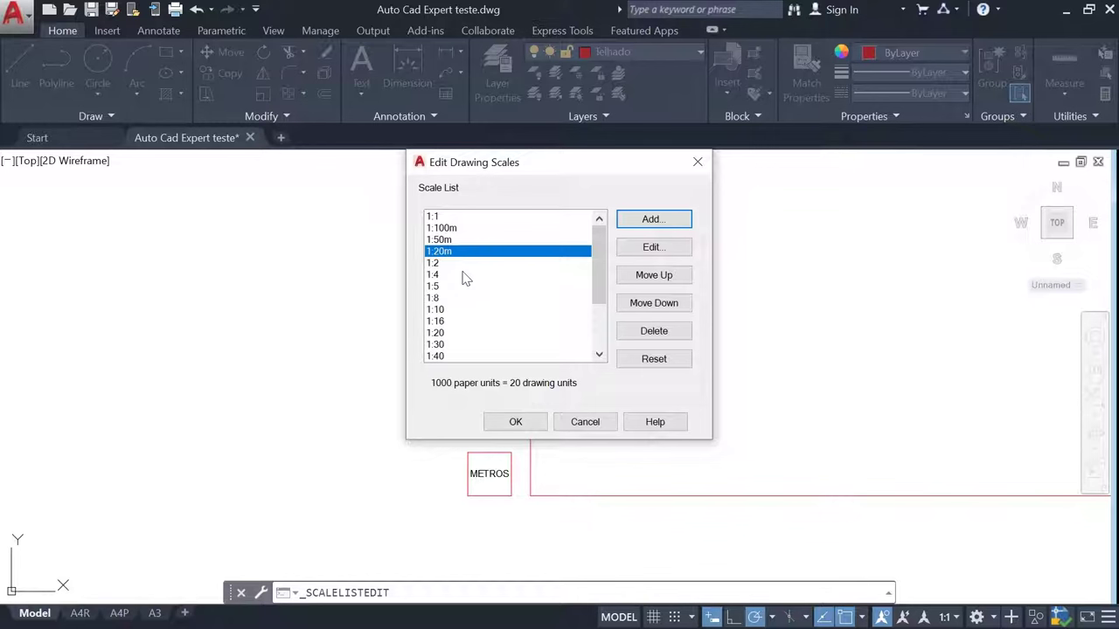
# Add a 1:100cm scale defined as 10 paper units to 100 drawing units
pyautogui.click(636, 222)
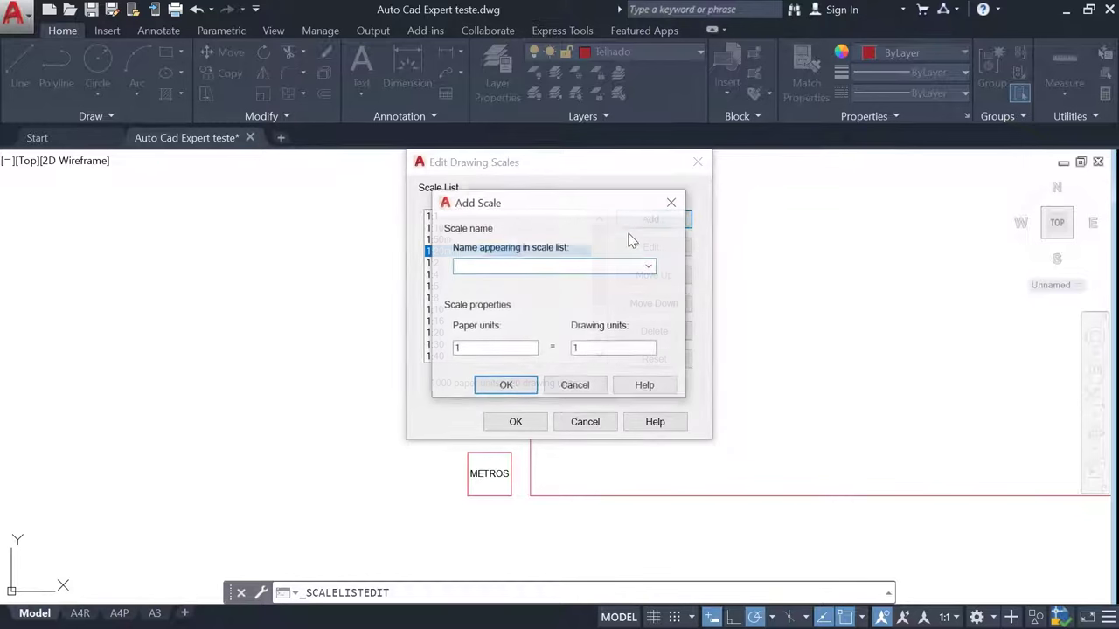
pyautogui.write('1:100cm')
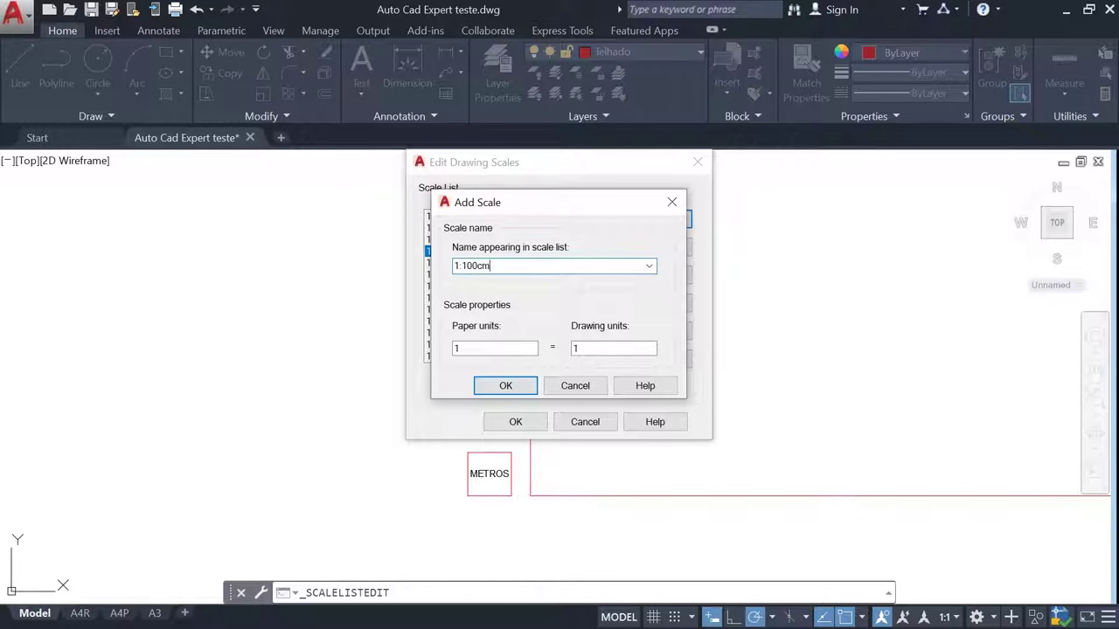
pyautogui.press('Tab')
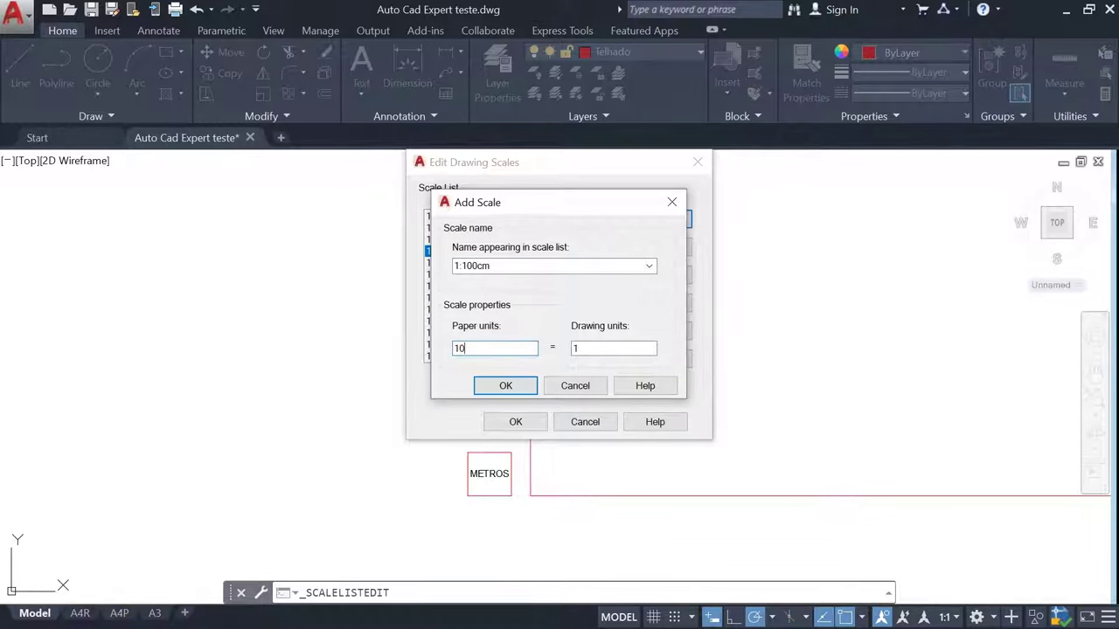
pyautogui.press('Tab')
pyautogui.click(611, 348)
pyautogui.click(498, 387)
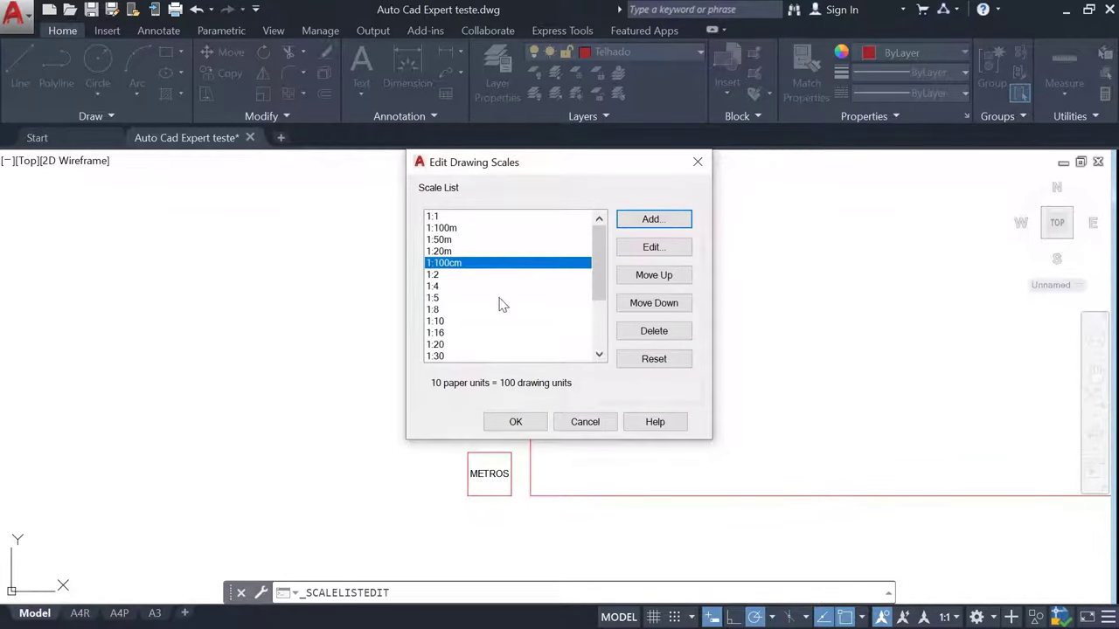
# Add a 1:50cm scale defined as 10 paper units to 50 drawing units
pyautogui.click(629, 222)
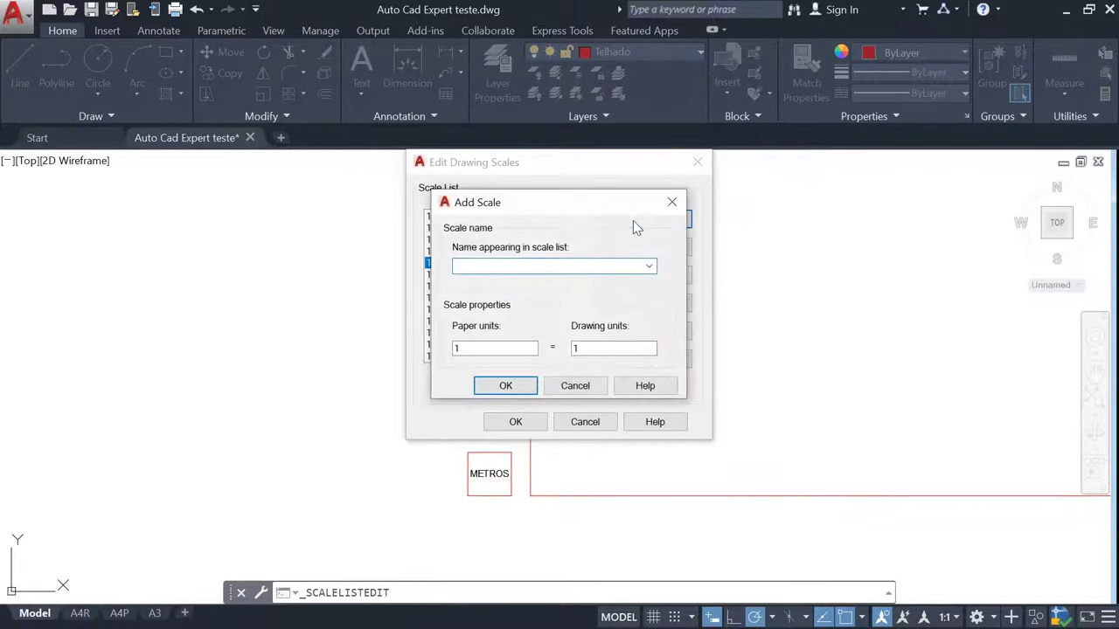
pyautogui.write('1:50cm')
pyautogui.click(462, 349)
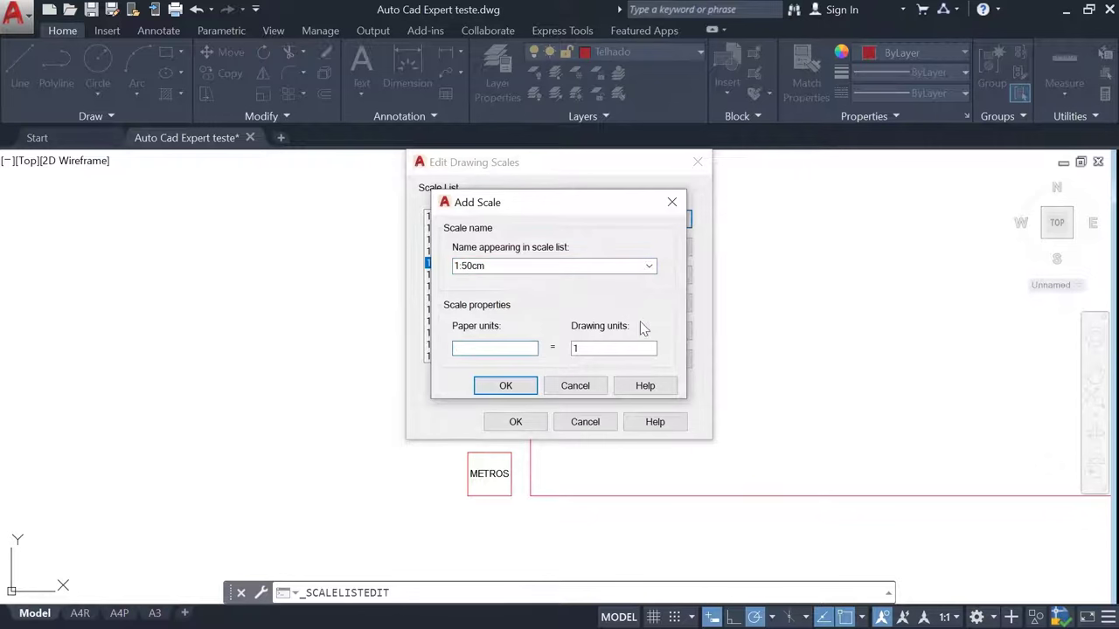
pyautogui.write('10')
pyautogui.doubleClick(575, 349)
pyautogui.write('0')
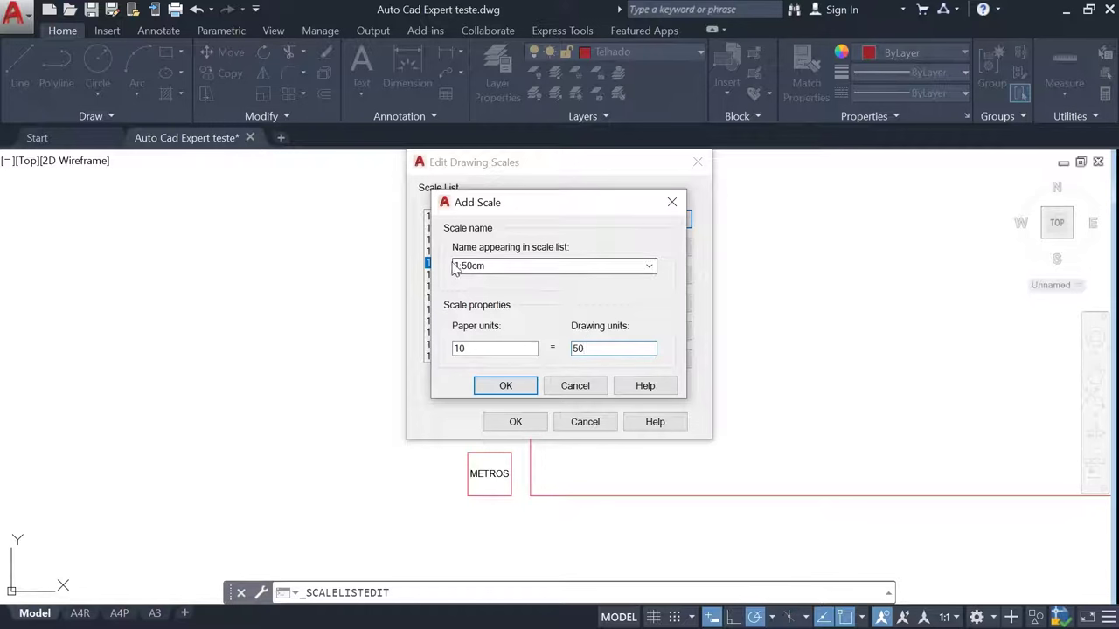
pyautogui.click(507, 385)
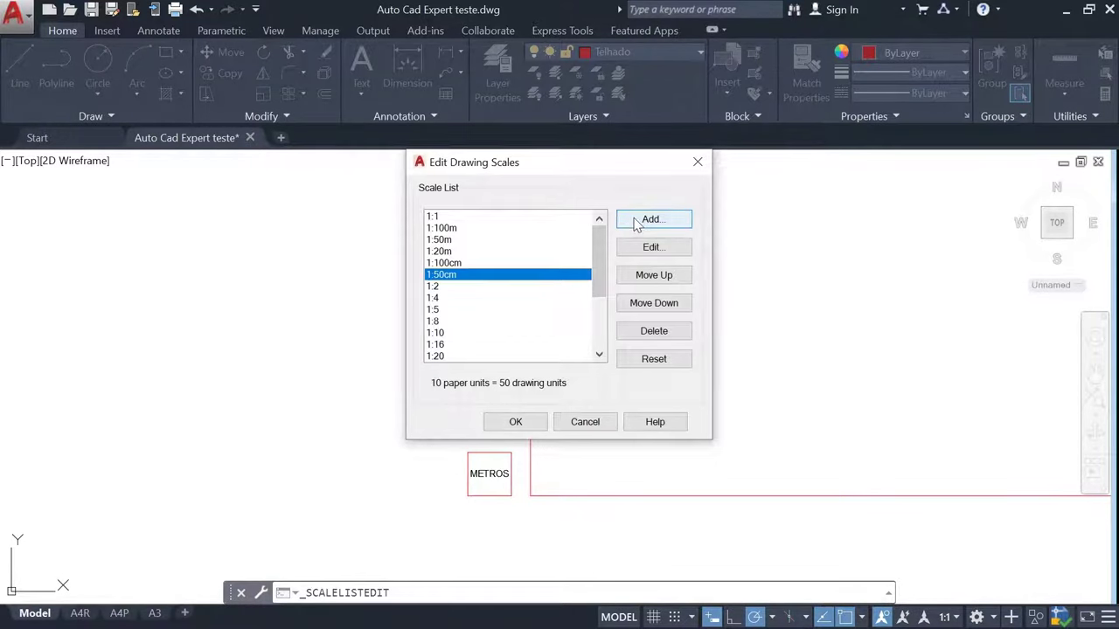
# Add a 1:20cm scale defined as 10 paper units to 20 drawing units
pyautogui.click(634, 221)
pyautogui.write('1:')
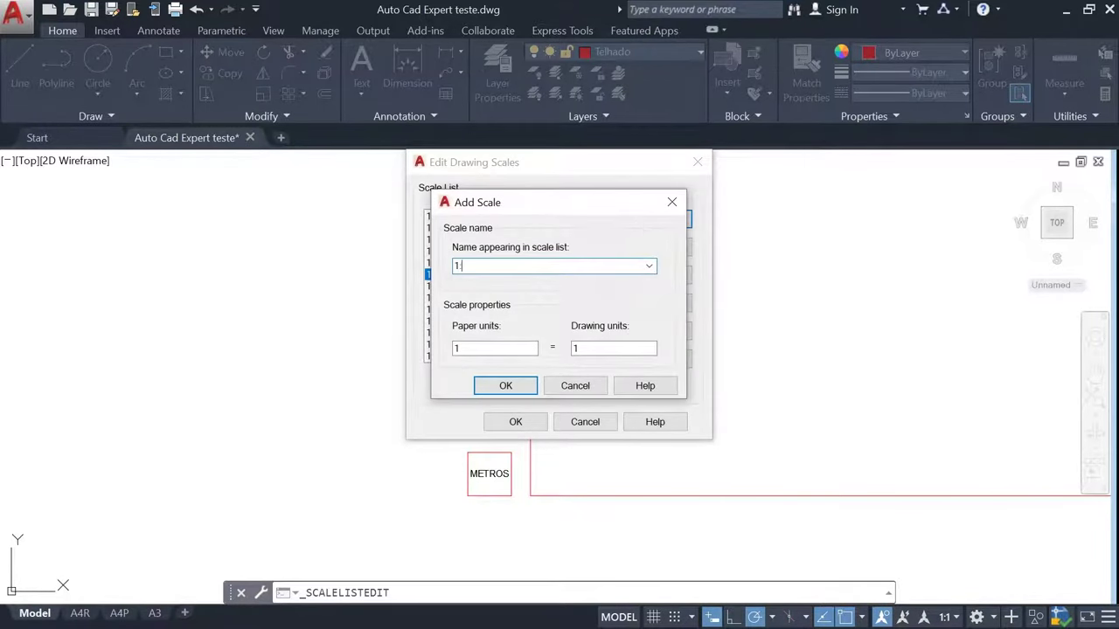
pyautogui.write('20cm')
pyautogui.click(464, 348)
pyautogui.write('0')
pyautogui.doubleClick(591, 348)
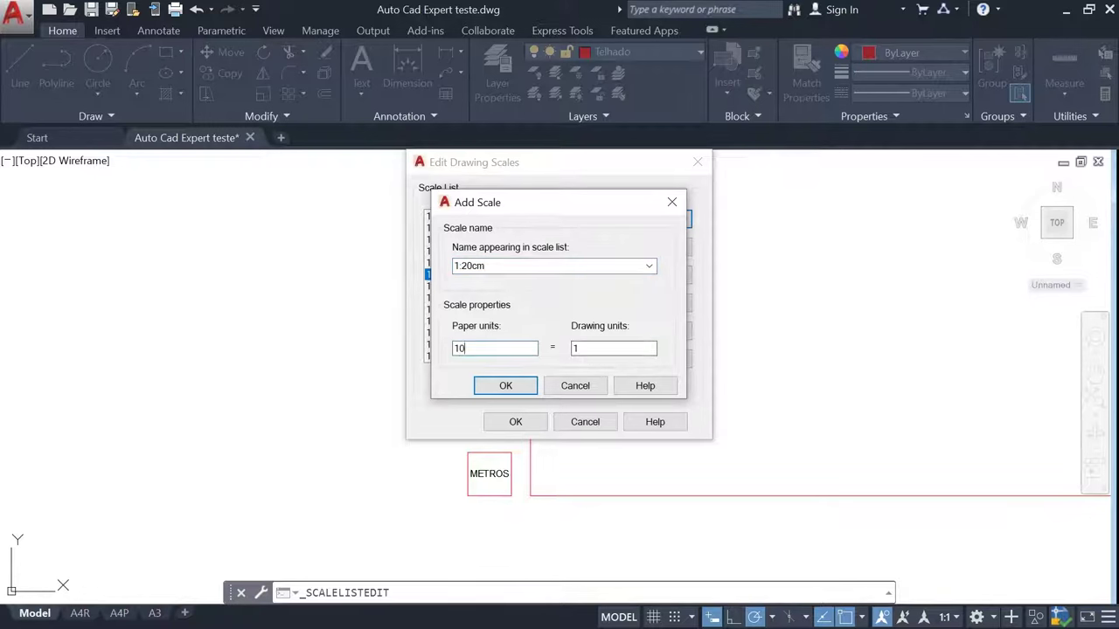
pyautogui.write('20')
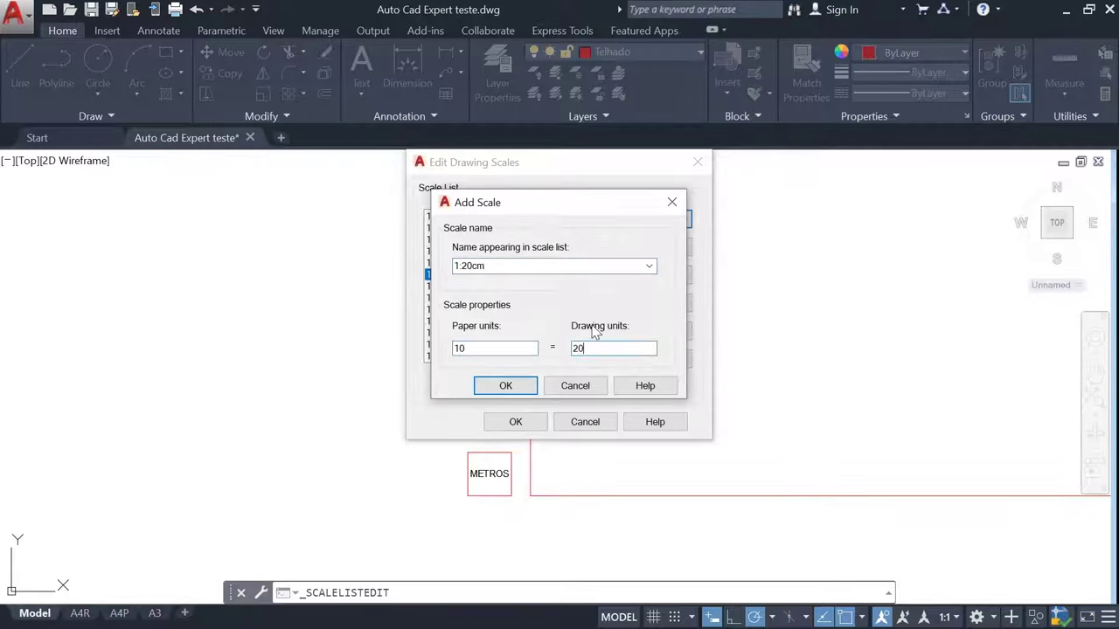
pyautogui.click(505, 385)
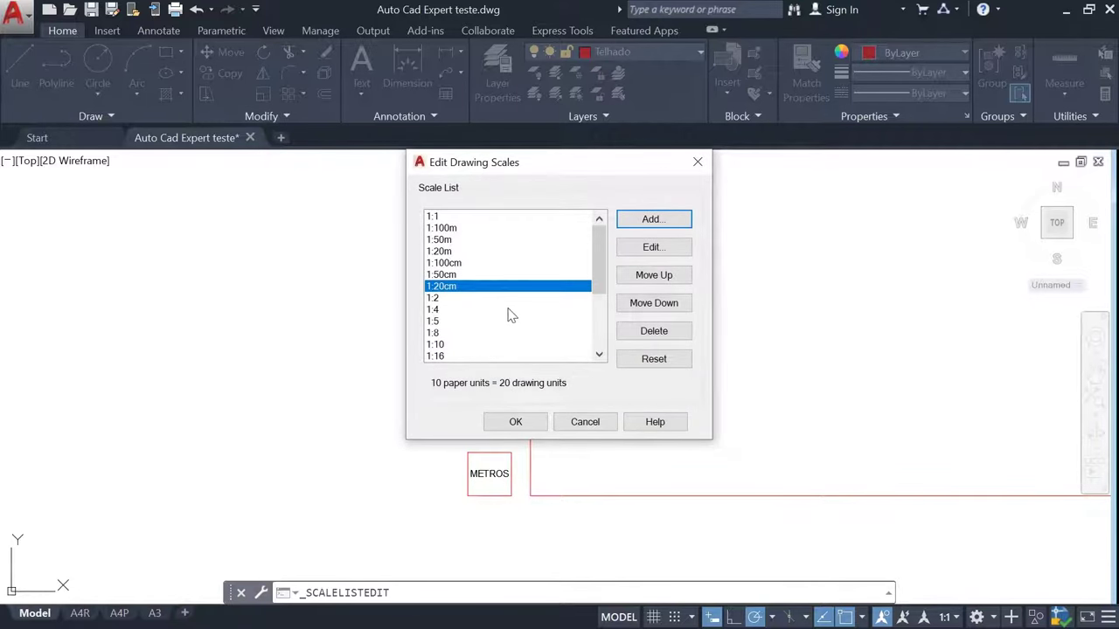
# Add a 1:100mm scale defined as 1 paper unit to 100 drawing units
pyautogui.click(621, 219)
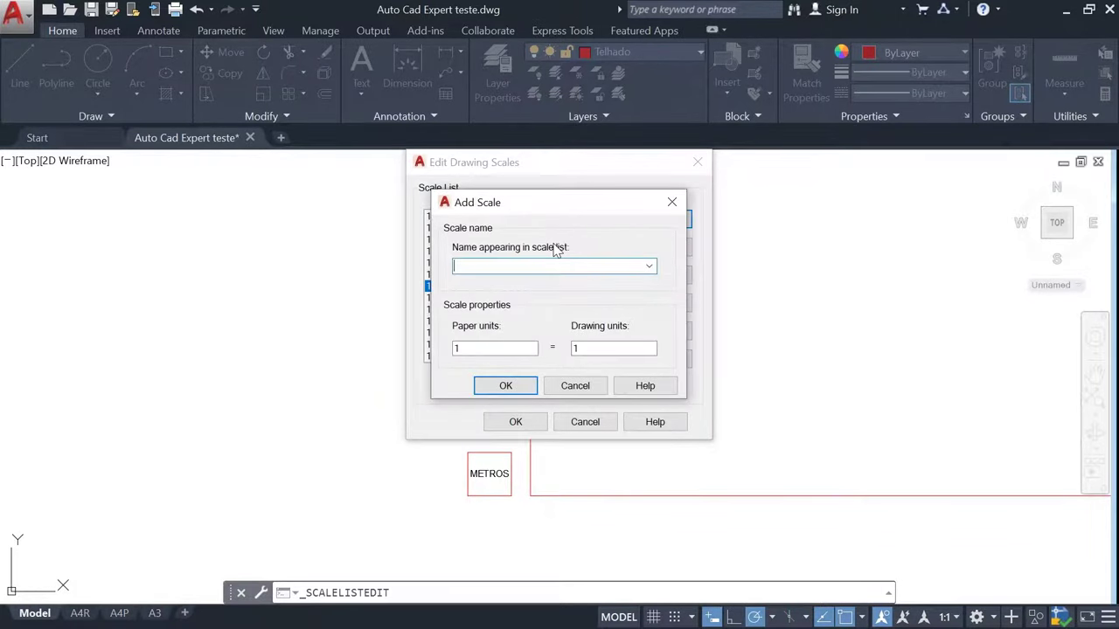
pyautogui.write('1')
pyautogui.write('00')
pyautogui.click(506, 385)
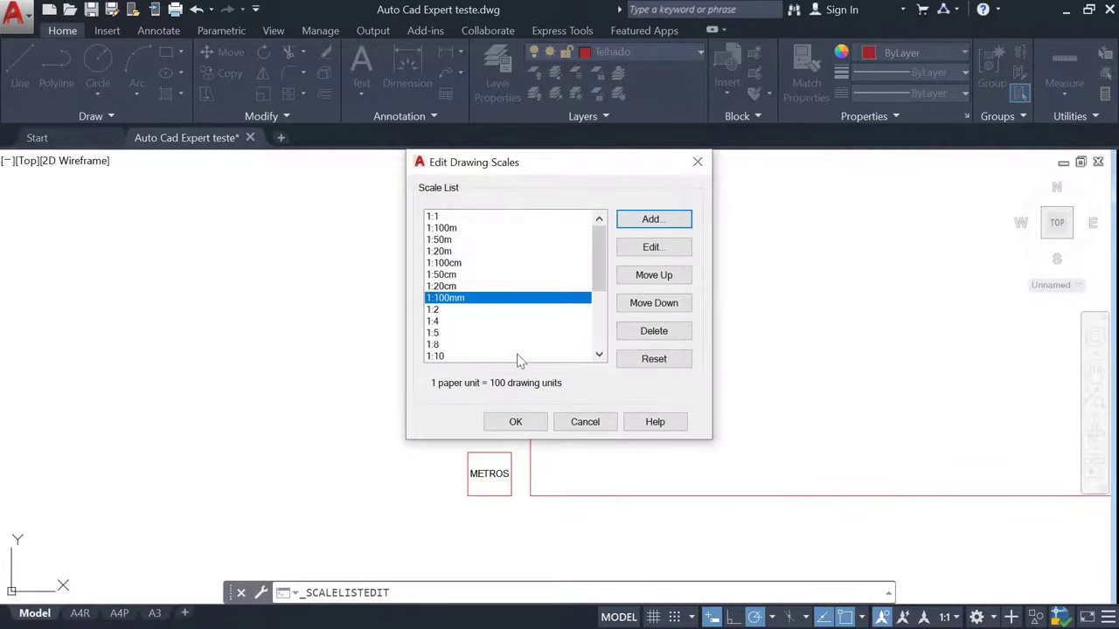
# Add a 1:50mm scale defined as 1 paper unit to 50 drawing units
pyautogui.click(651, 219)
pyautogui.write('1')
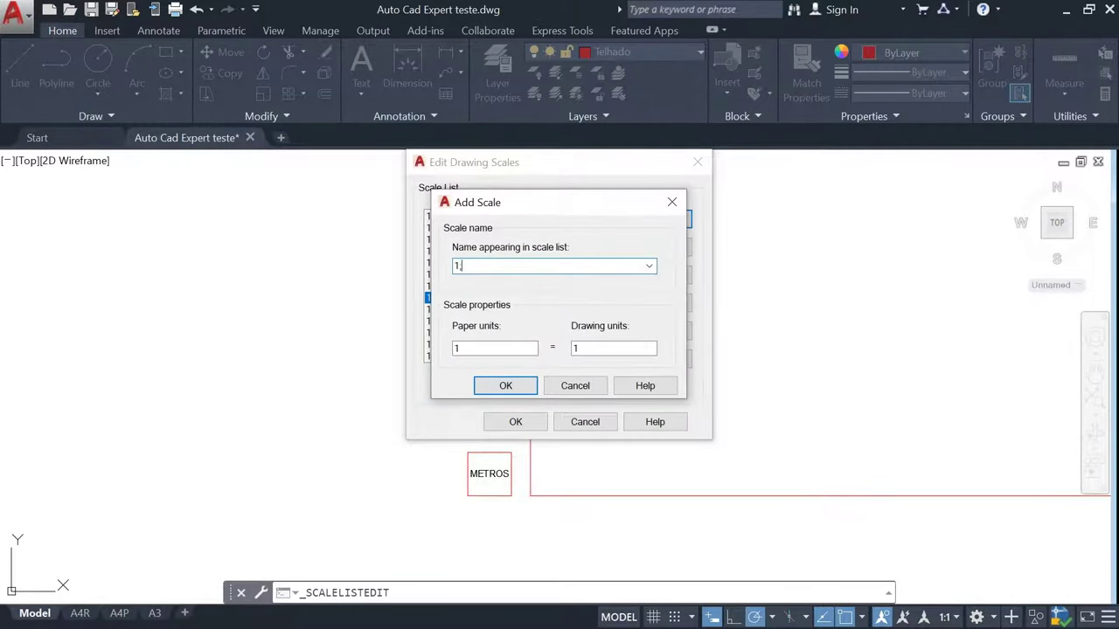
pyautogui.press('BackSpace')
pyautogui.press('Tab')
pyautogui.press('Tab')
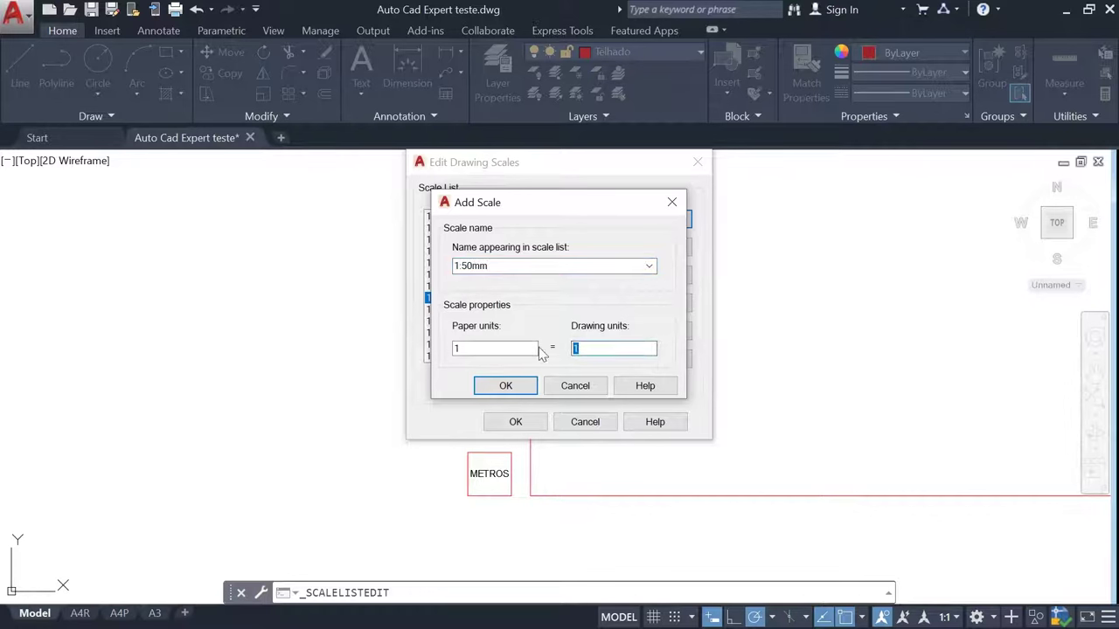
pyautogui.write('50')
pyautogui.click(524, 389)
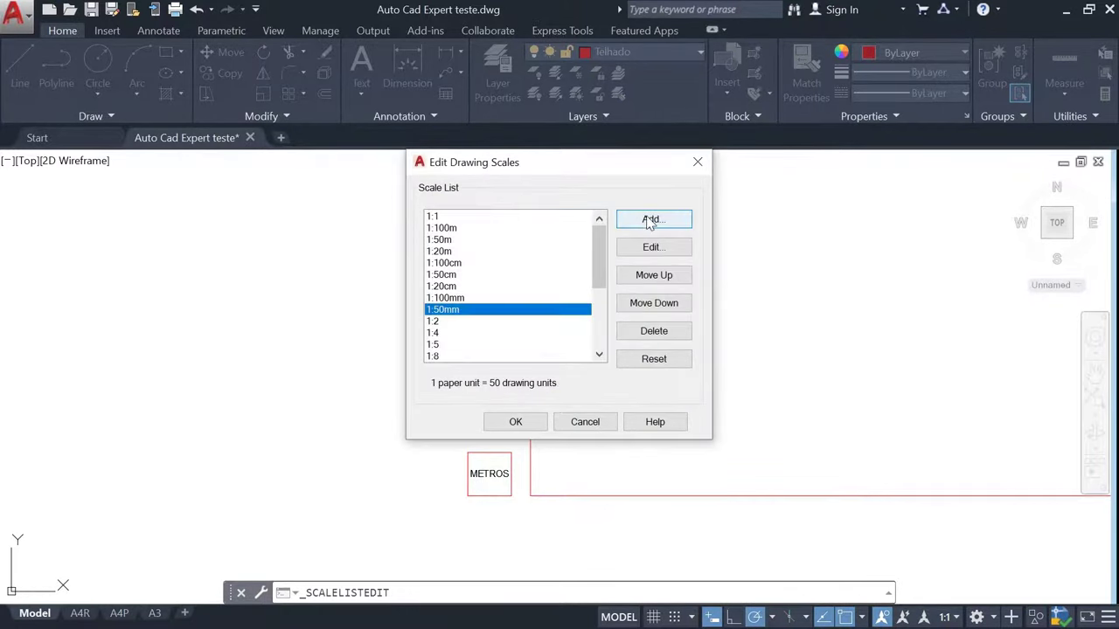
# Add a 1:20mm scale (1 paper unit to 20 drawing units) and close the editor
pyautogui.click(651, 219)
pyautogui.write('1:2')
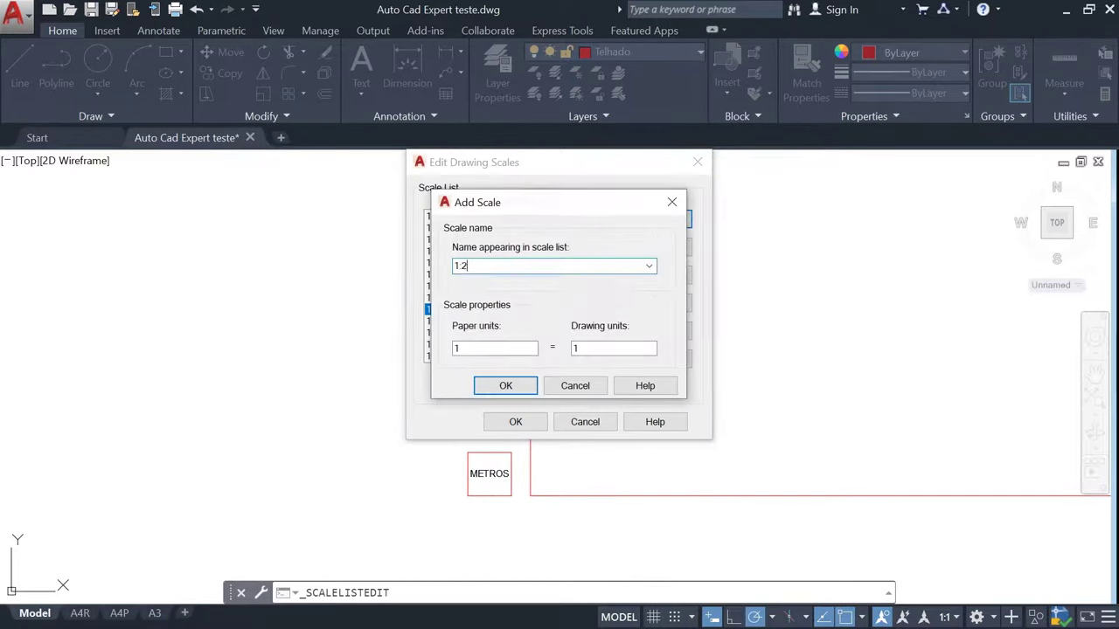
pyautogui.write('0mm')
pyautogui.press('Tab')
pyautogui.press('Tab')
pyautogui.write('20')
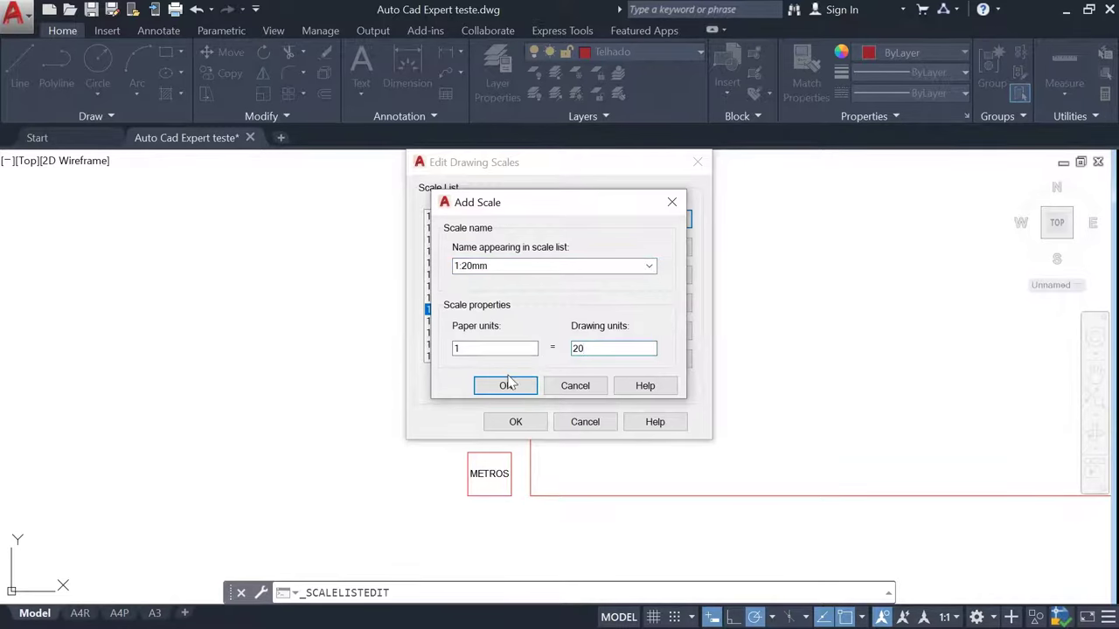
pyautogui.click(507, 388)
pyautogui.click(518, 421)
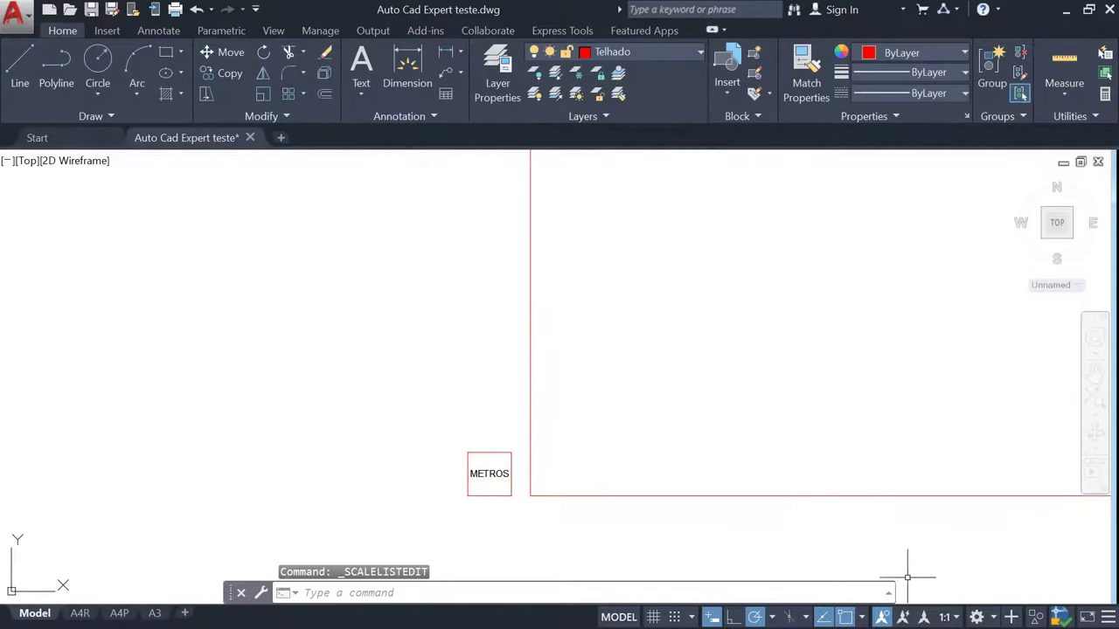
# Review the new scales in the annotation scale list, keep 1:1, and switch to the A4R layout
pyautogui.click(961, 618)
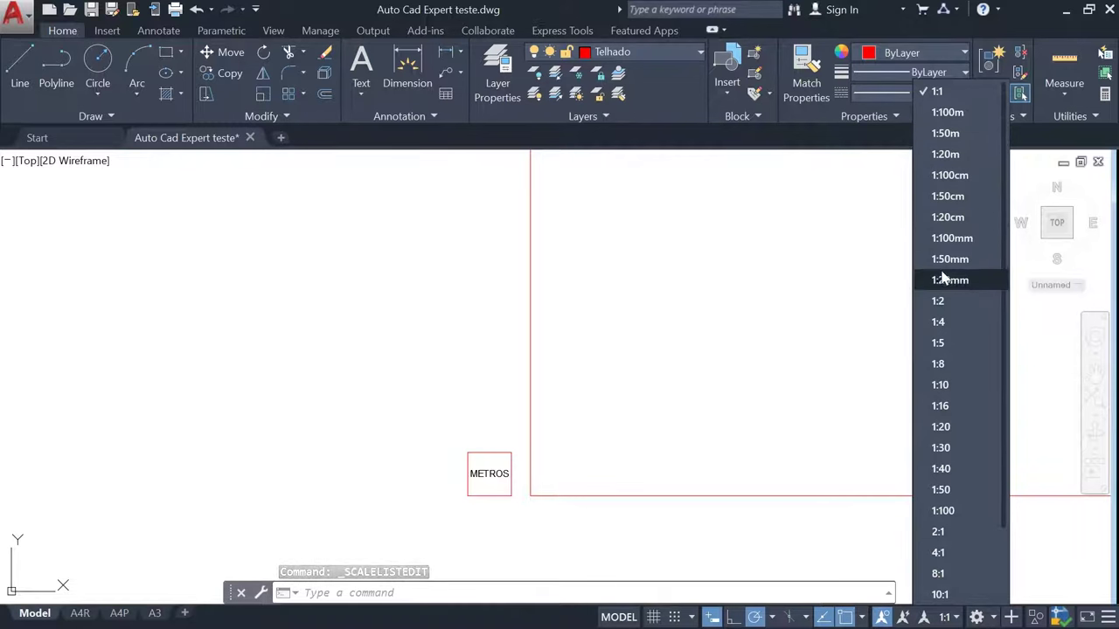
pyautogui.click(872, 289)
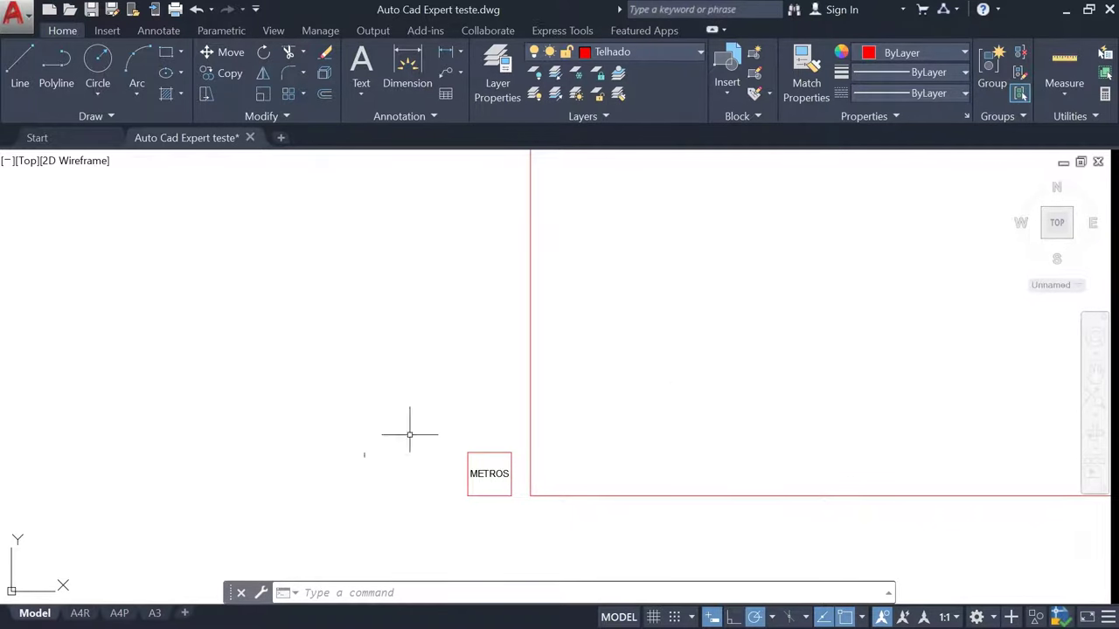
pyautogui.click(80, 614)
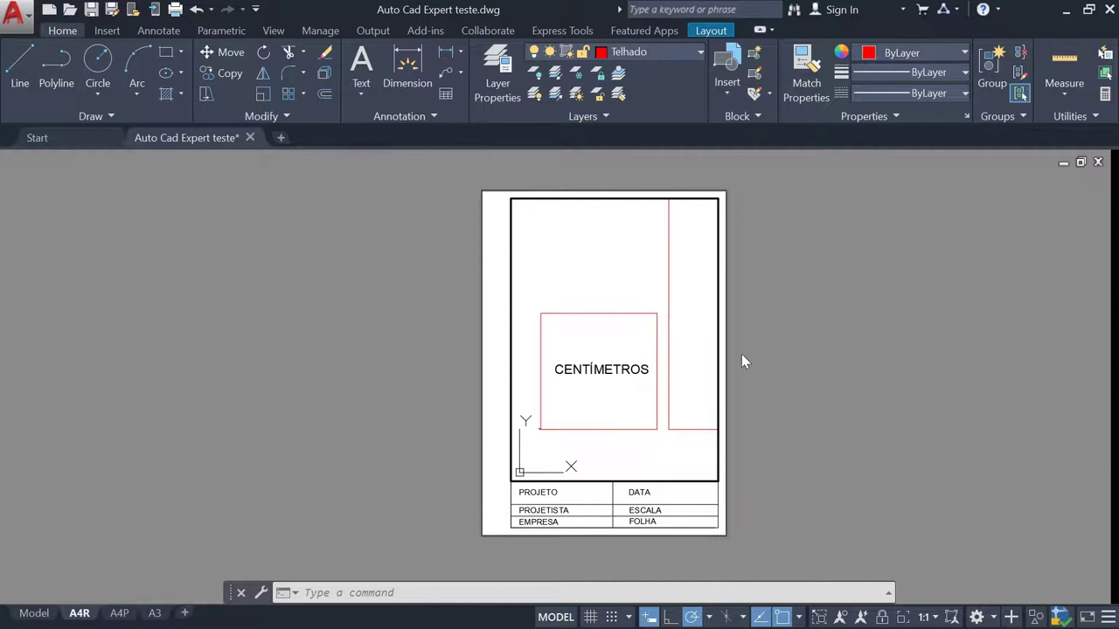
# Activate the A4R viewport, set its scale to 1:100m and pan to find the drawing
pyautogui.doubleClick(798, 357)
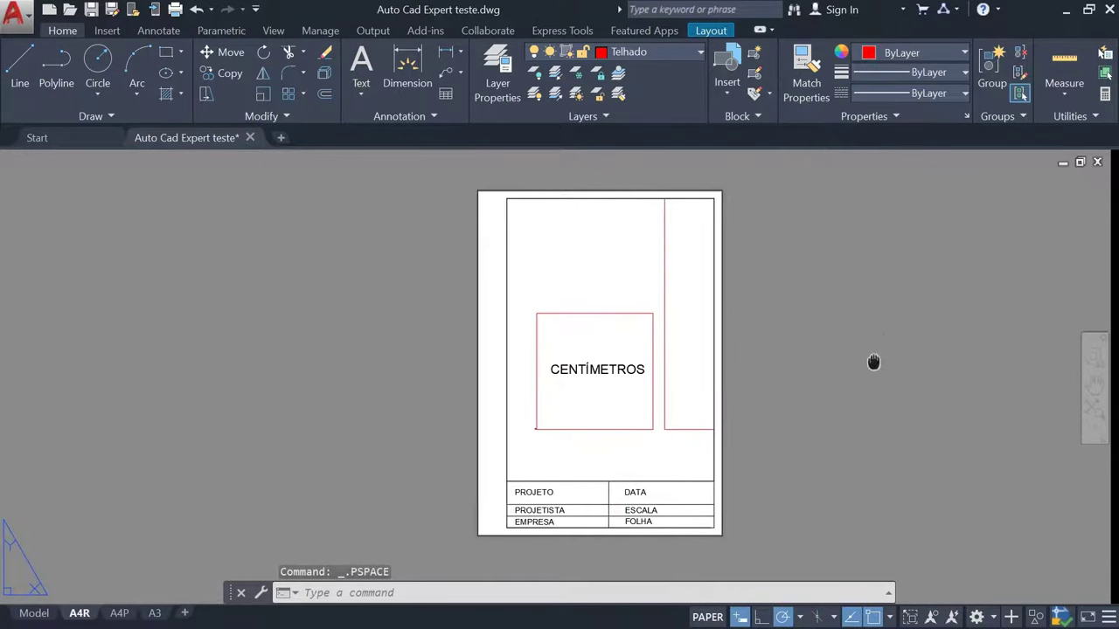
pyautogui.moveTo(874, 362)
pyautogui.mouseDown(button='middle')
pyautogui.moveTo(494, 378)
pyautogui.moveTo(874, 330)
pyautogui.moveTo(656, 357)
pyautogui.moveTo(801, 357)
pyautogui.mouseUp(button='middle')
pyautogui.doubleClick(537, 449)
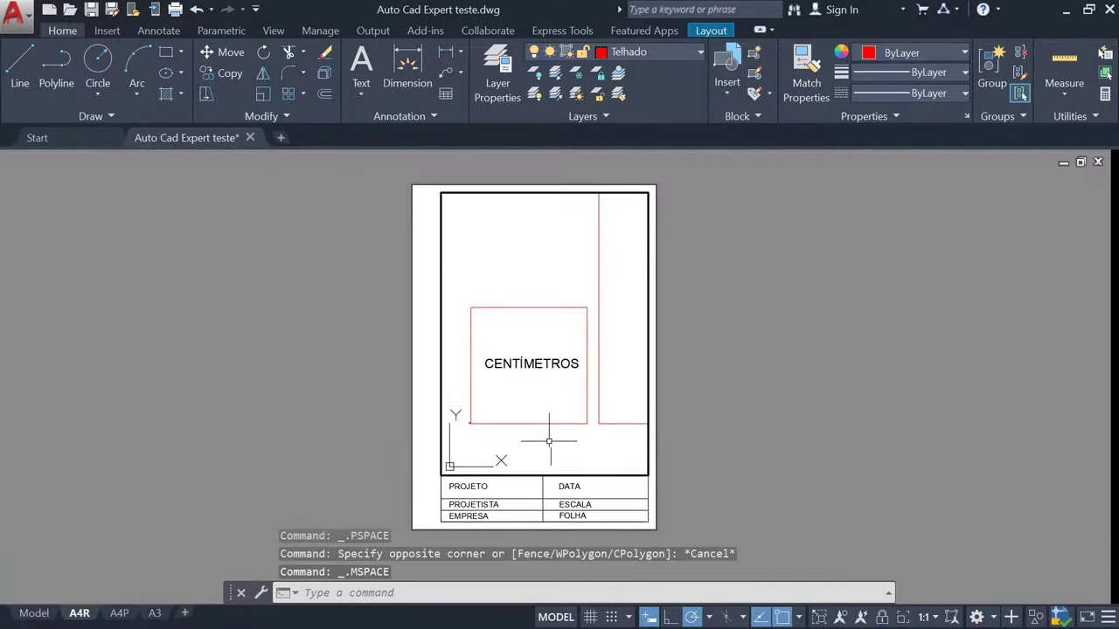
pyautogui.click(928, 617)
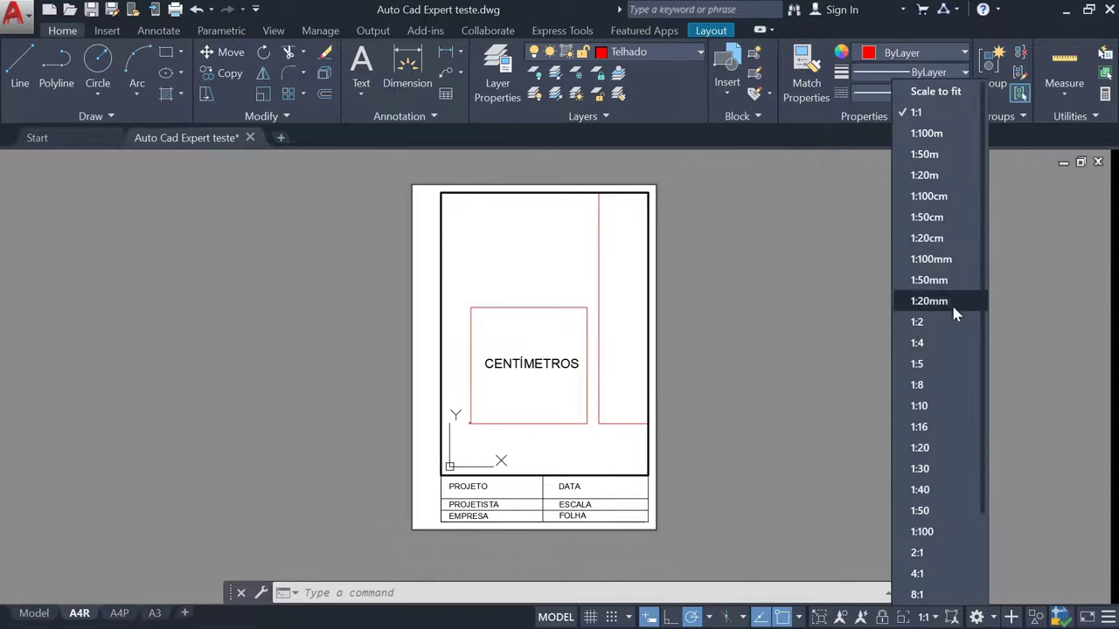
pyautogui.click(926, 133)
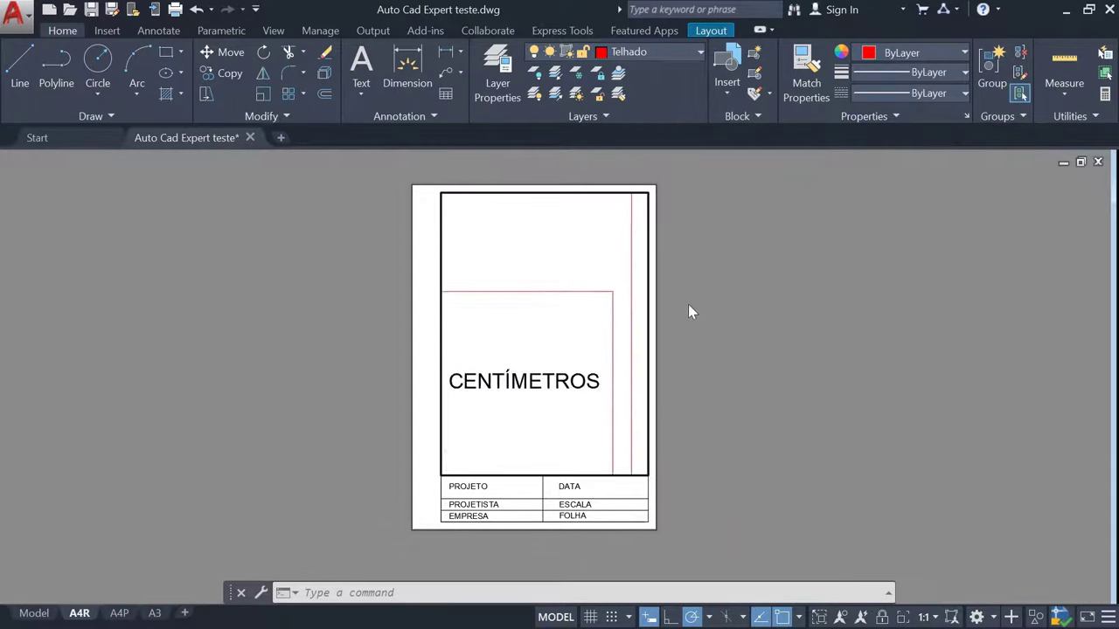
pyautogui.scroll(3, 524, 367)
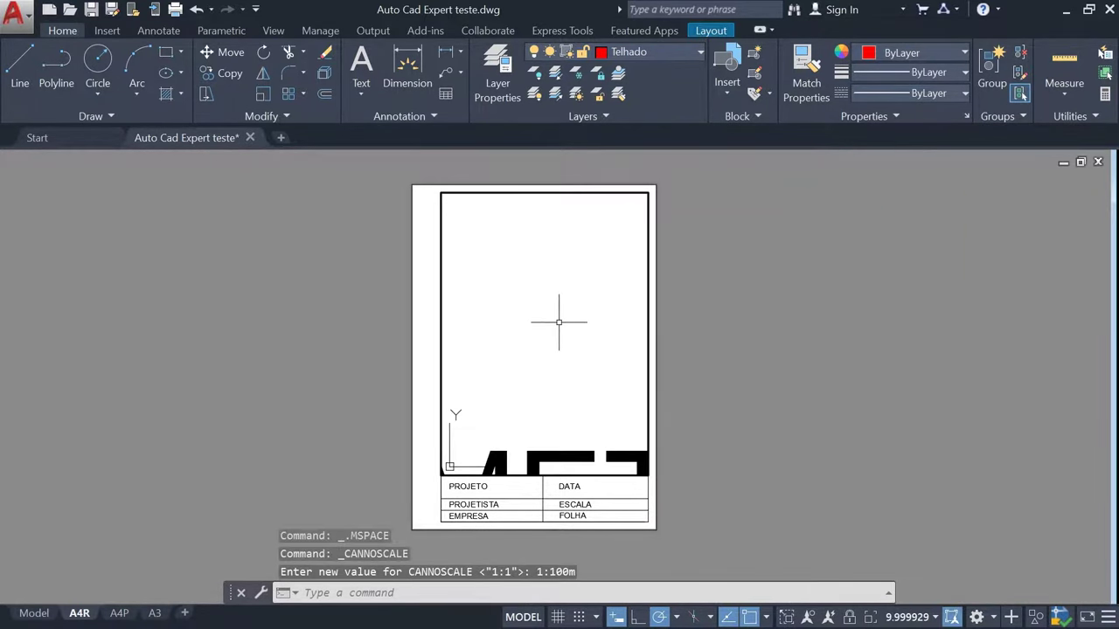
pyautogui.moveTo(532, 369); pyautogui.dragTo(576, 262, button='middle')
pyautogui.moveTo(499, 449)
pyautogui.mouseDown(button='middle')
pyautogui.moveTo(529, 377)
pyautogui.moveTo(499, 432)
pyautogui.moveTo(621, 291)
pyautogui.moveTo(577, 342)
pyautogui.moveTo(601, 342)
pyautogui.moveTo(495, 412)
pyautogui.moveTo(562, 362)
pyautogui.mouseUp(button='middle')
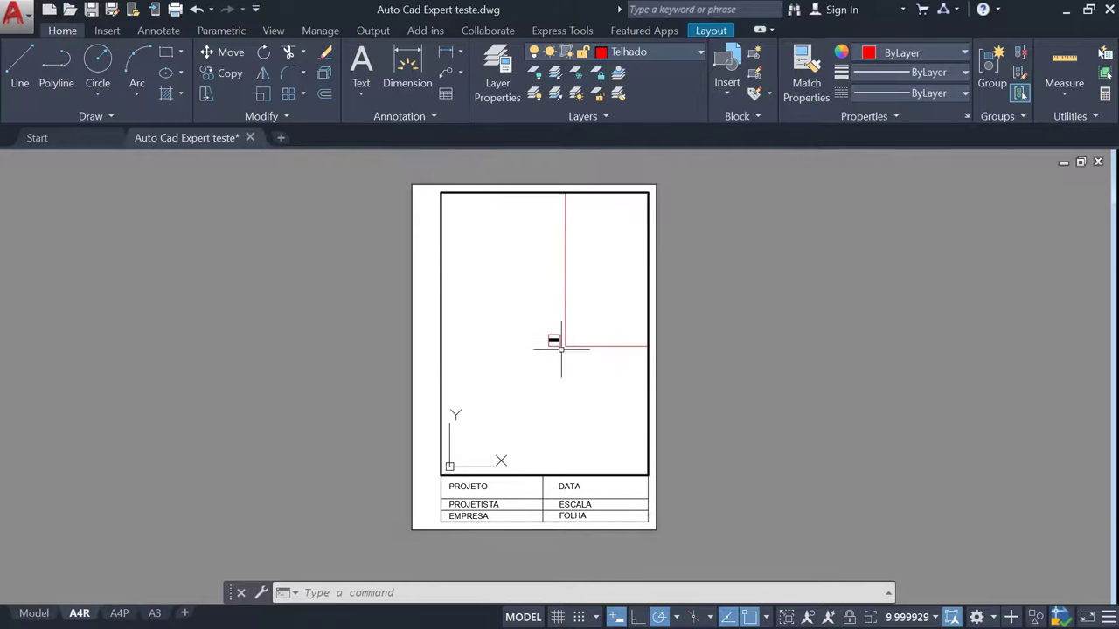
# Try a 1:50m viewport scale, then settle on 1:20m
pyautogui.click(914, 617)
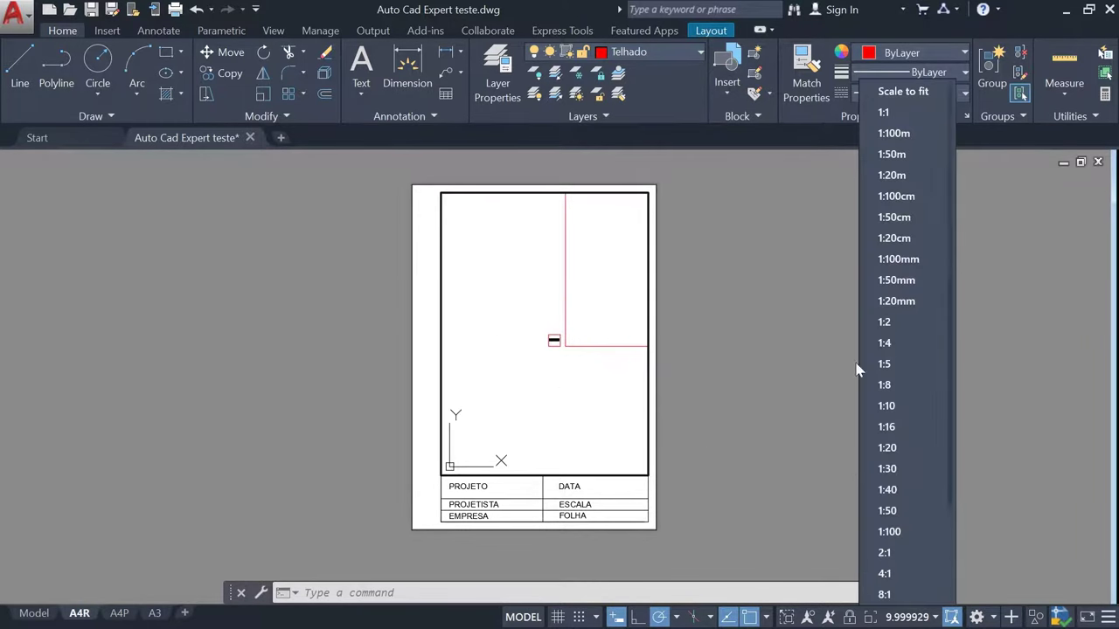
pyautogui.click(891, 154)
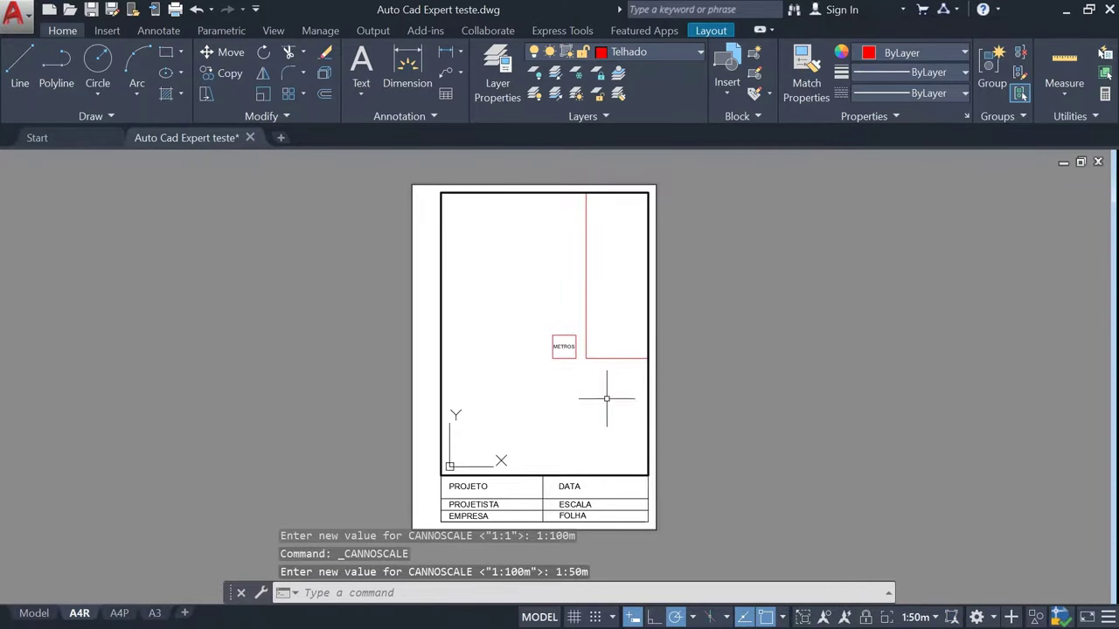
pyautogui.moveTo(606, 394); pyautogui.dragTo(589, 404, button='middle')
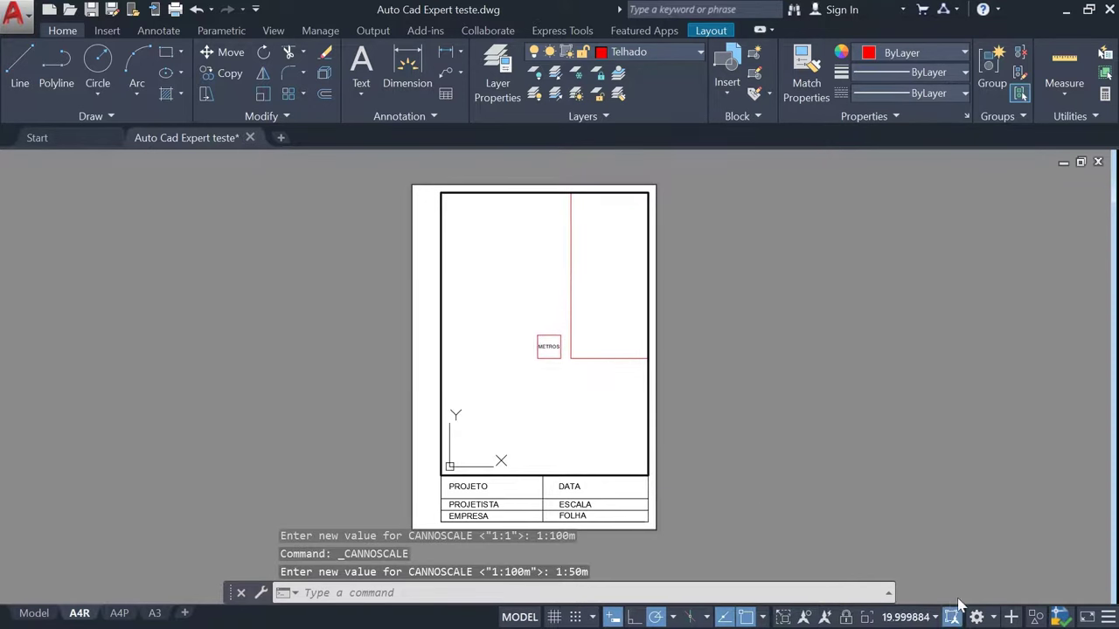
pyautogui.click(909, 617)
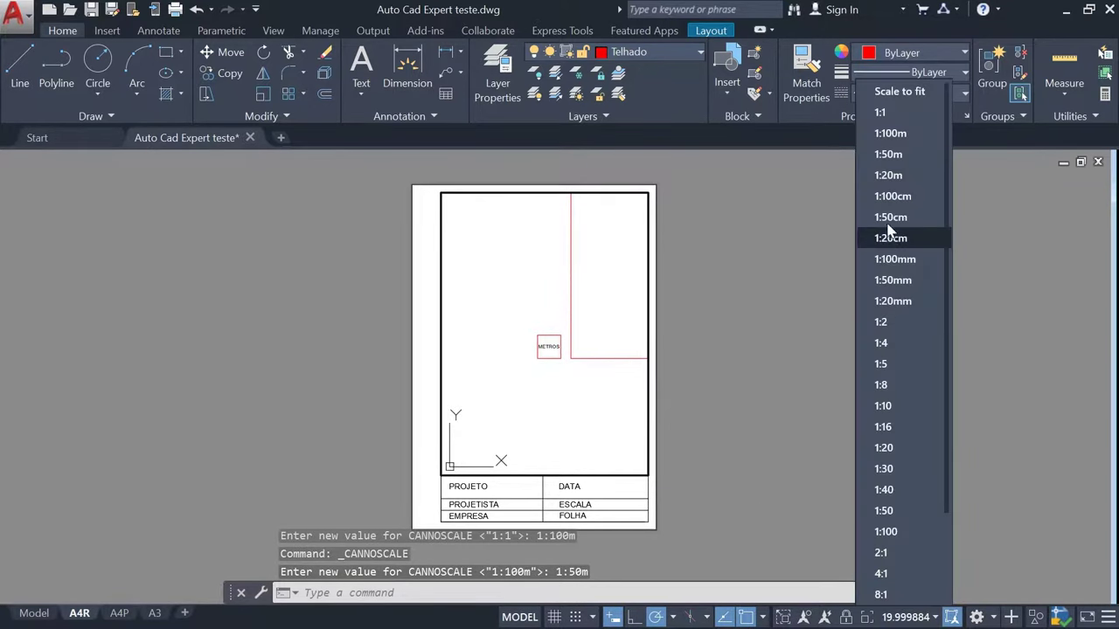
pyautogui.click(892, 175)
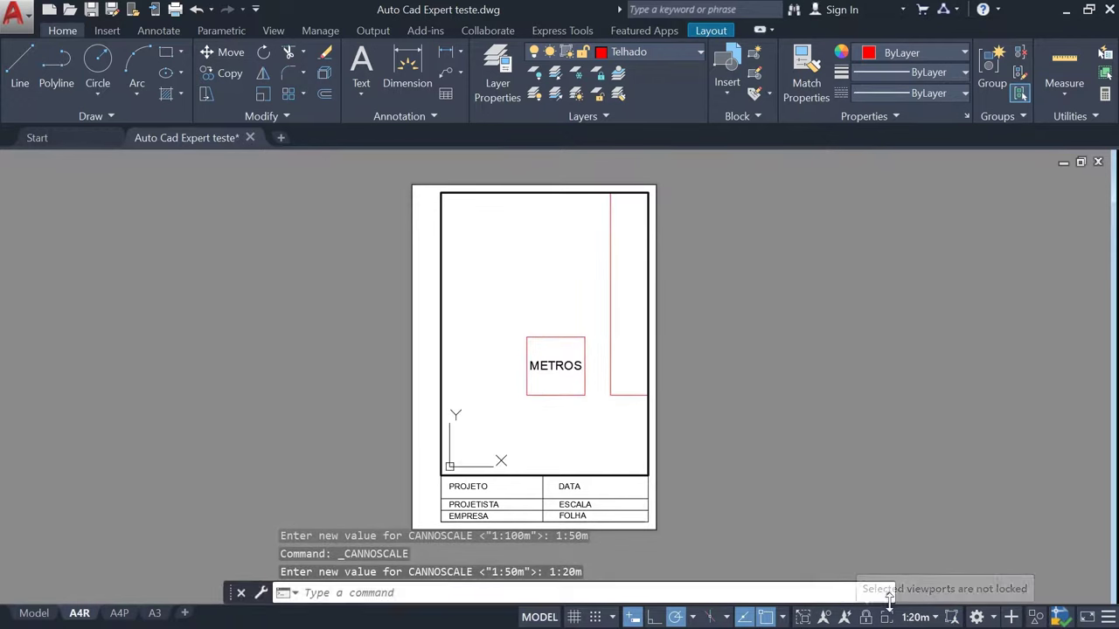
# Pan to the millimetre drawing, try 1:100cm and 1:20cm, then set 1:20mm and centre it
pyautogui.moveTo(579, 300); pyautogui.dragTo(424, 317, button='middle')
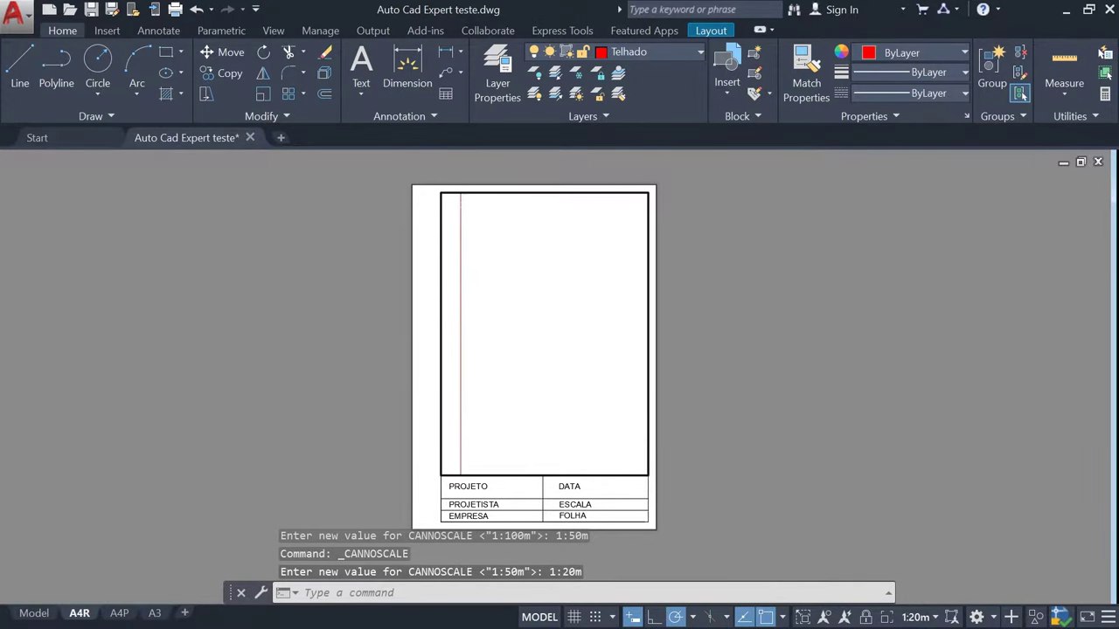
pyautogui.click(932, 617)
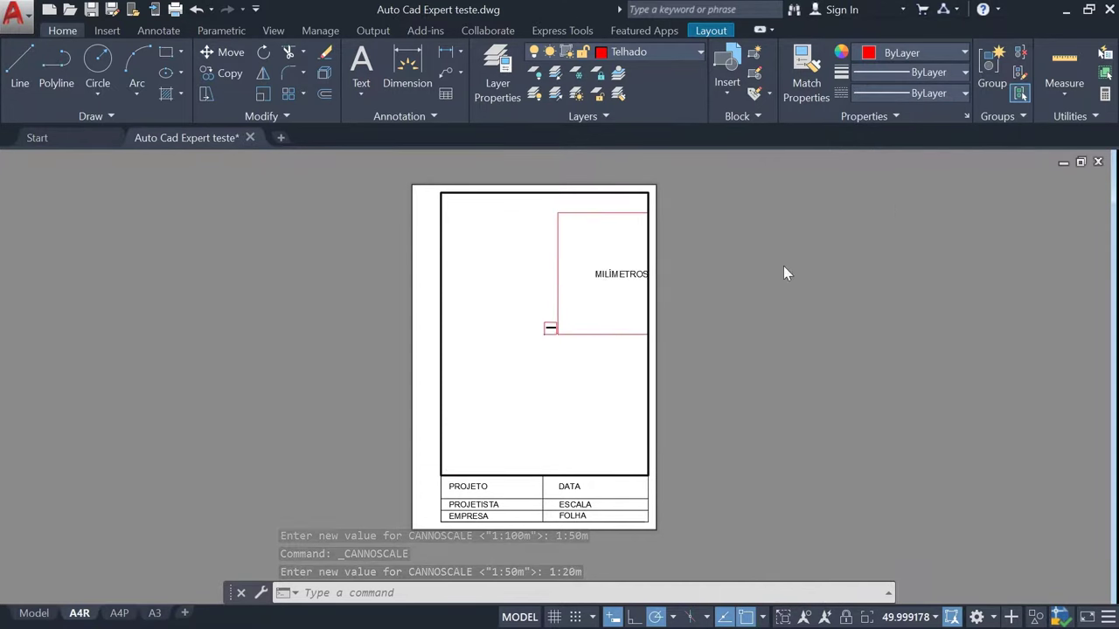
pyautogui.click(905, 619)
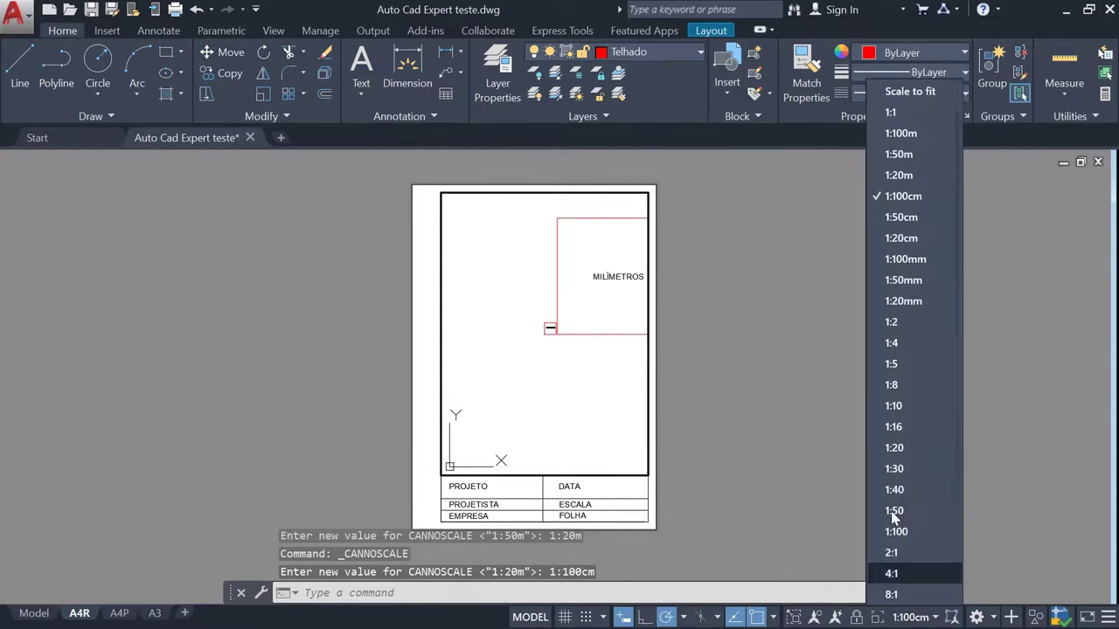
pyautogui.click(874, 242)
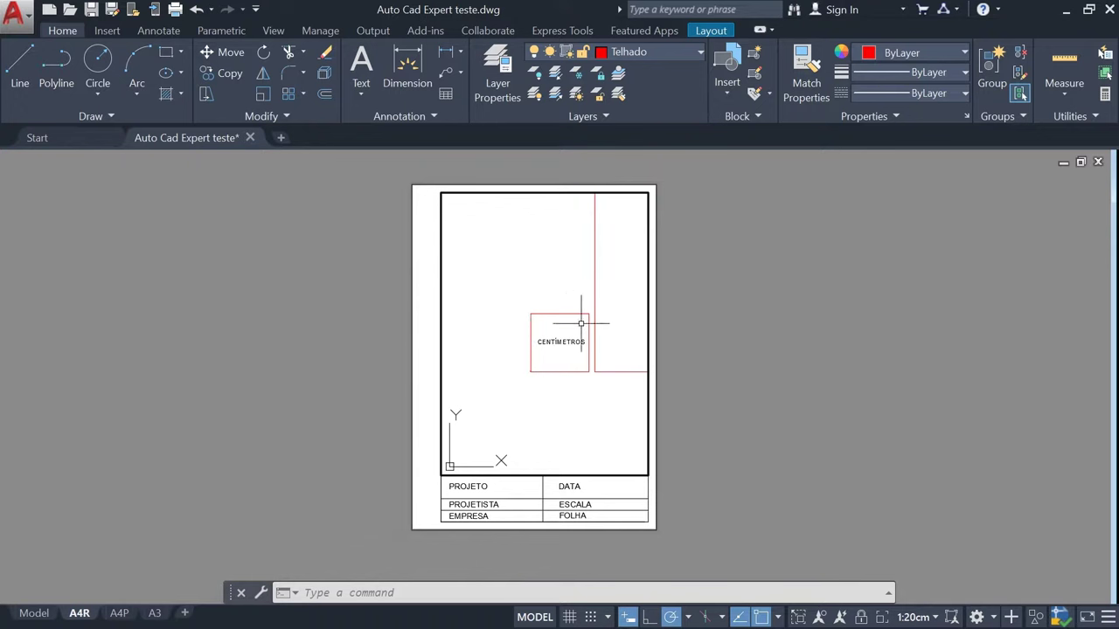
pyautogui.click(934, 618)
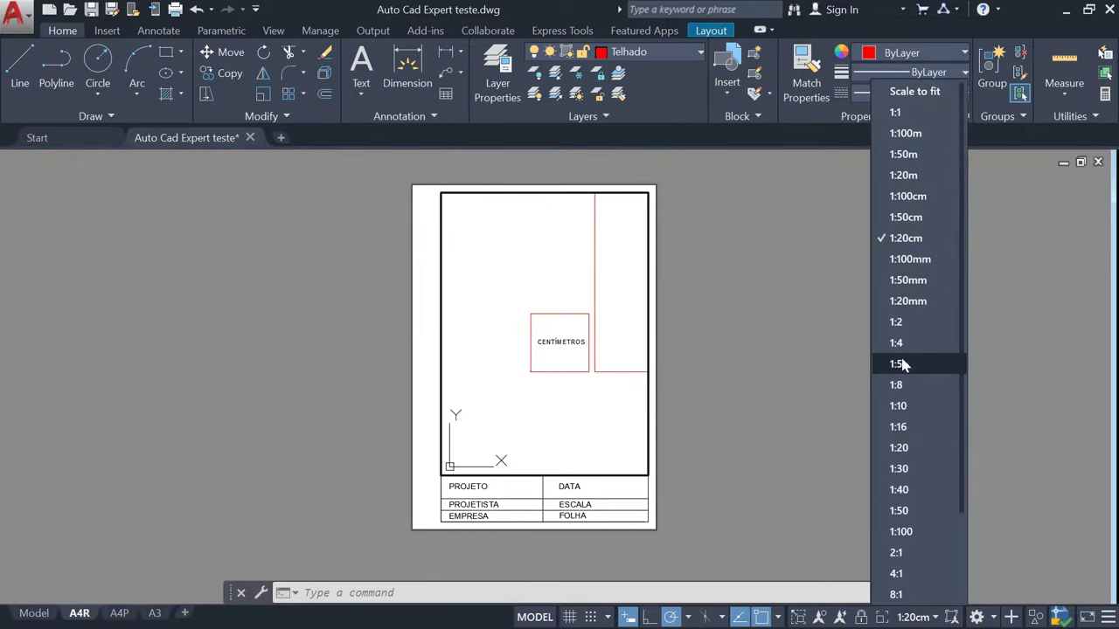
pyautogui.click(908, 300)
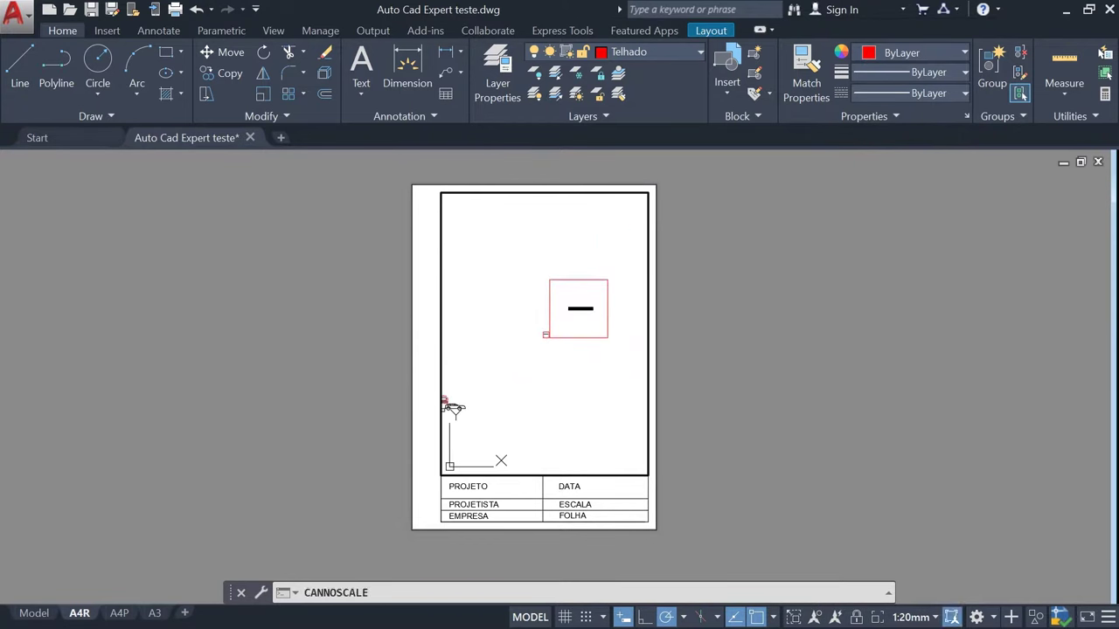
pyautogui.moveTo(597, 389)
pyautogui.mouseDown(button='middle')
pyautogui.moveTo(543, 433)
pyautogui.moveTo(556, 431)
pyautogui.mouseUp(button='middle')
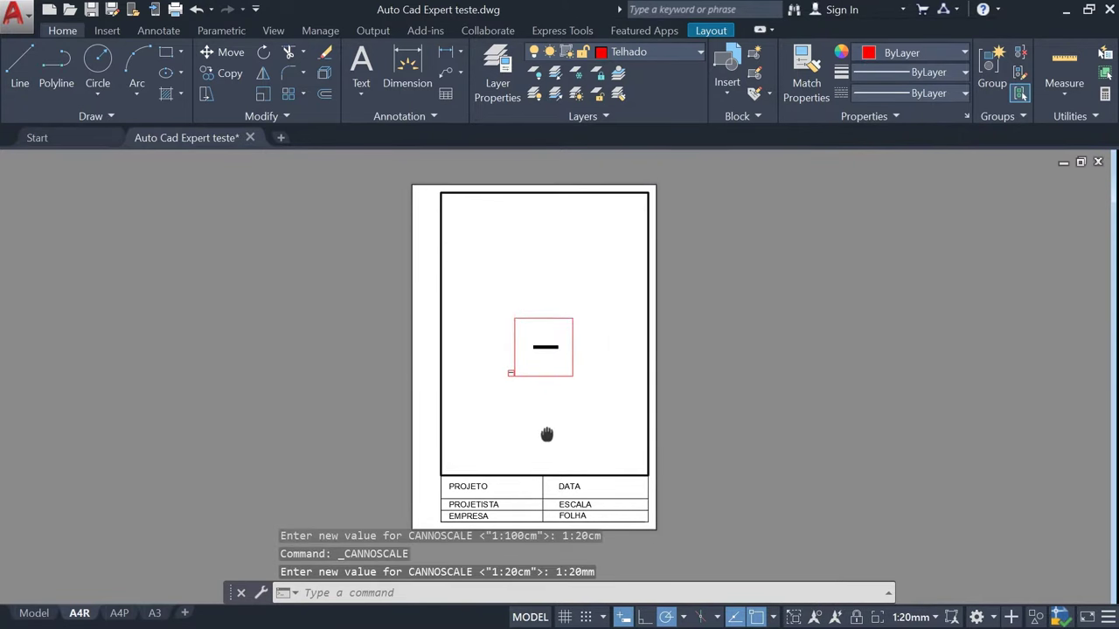